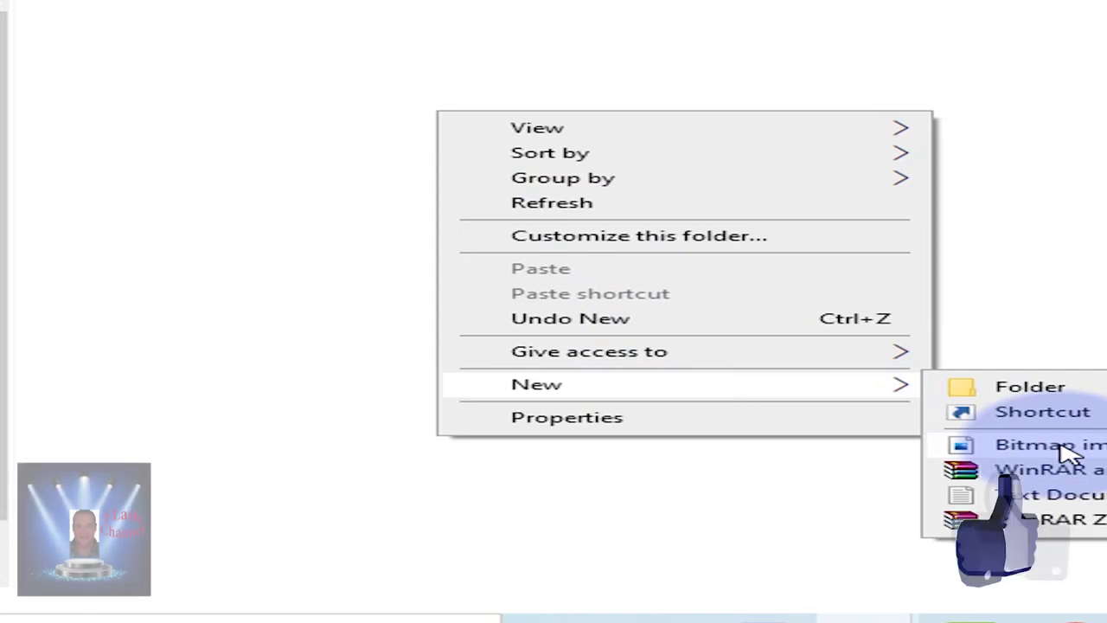
- Create a new text document and a new bitmap image, keeping their default names
{"action": "left_click", "coordinate": [1054, 495]}
{"action": "left_click", "coordinate": [164, 197]}
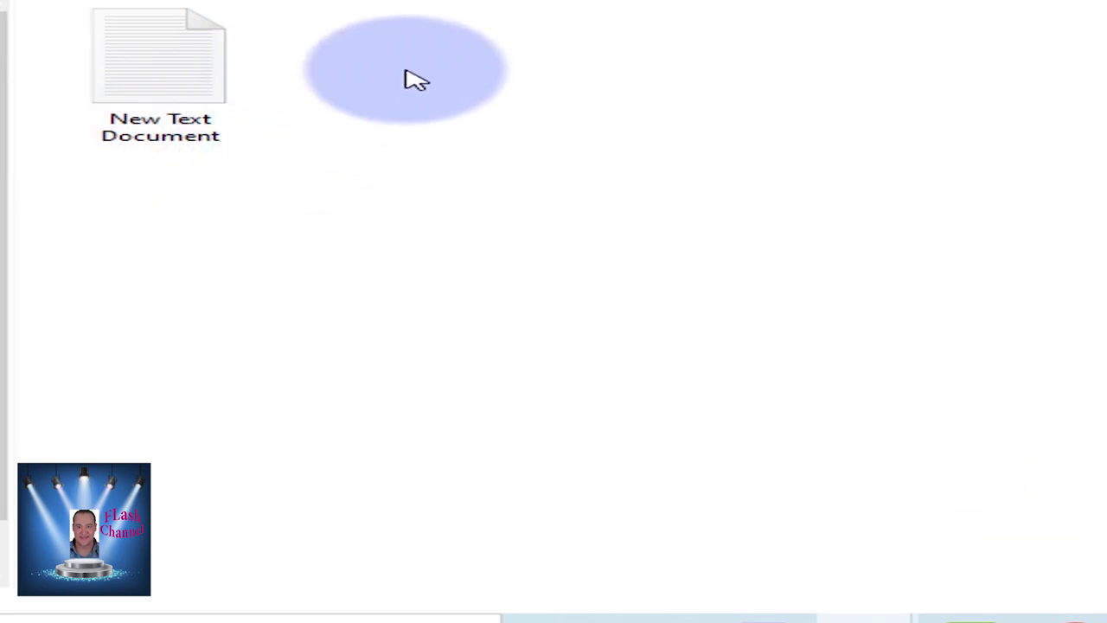
{"action": "right_click", "coordinate": [404, 71]}
{"action": "mouse_move", "coordinate": [734, 344]}
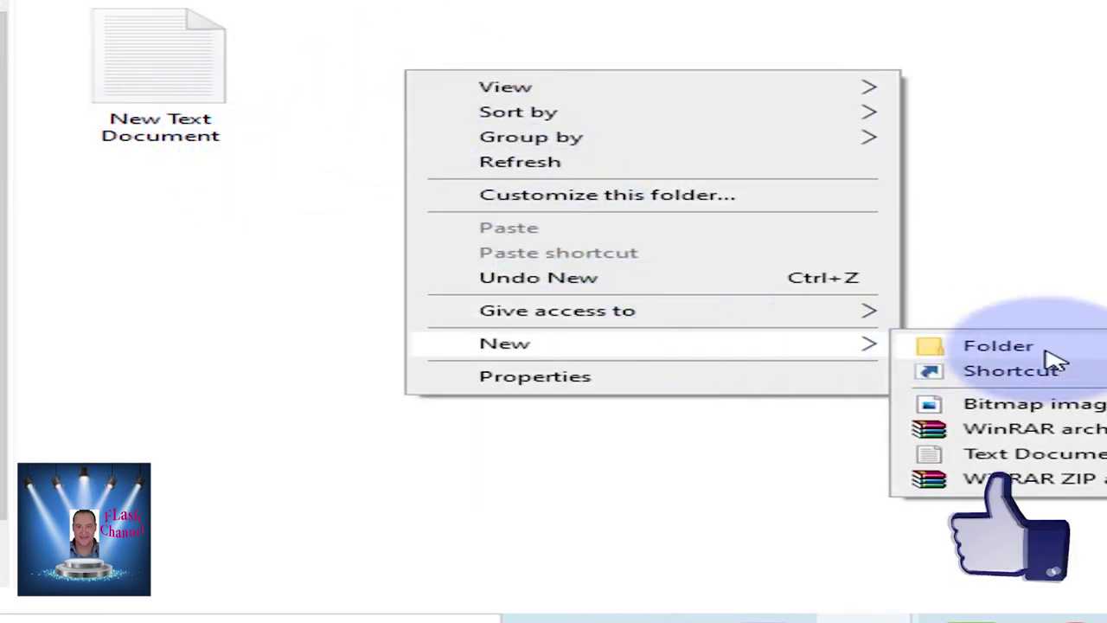
{"action": "left_click", "coordinate": [1038, 403]}
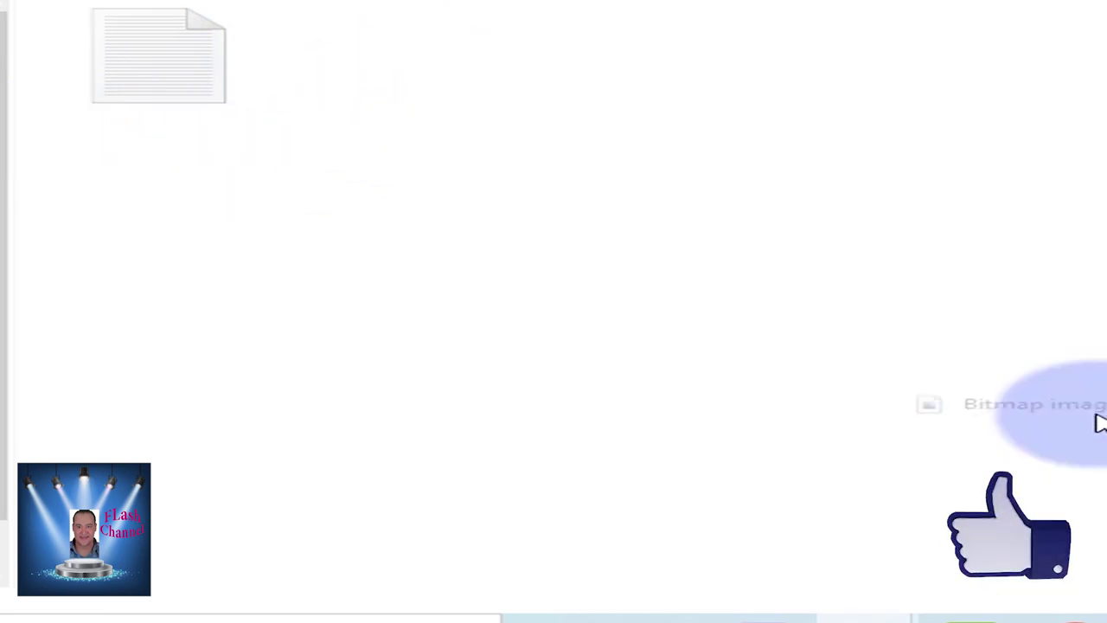
{"action": "key", "text": "Return"}
{"action": "left_click", "coordinate": [248, 208]}
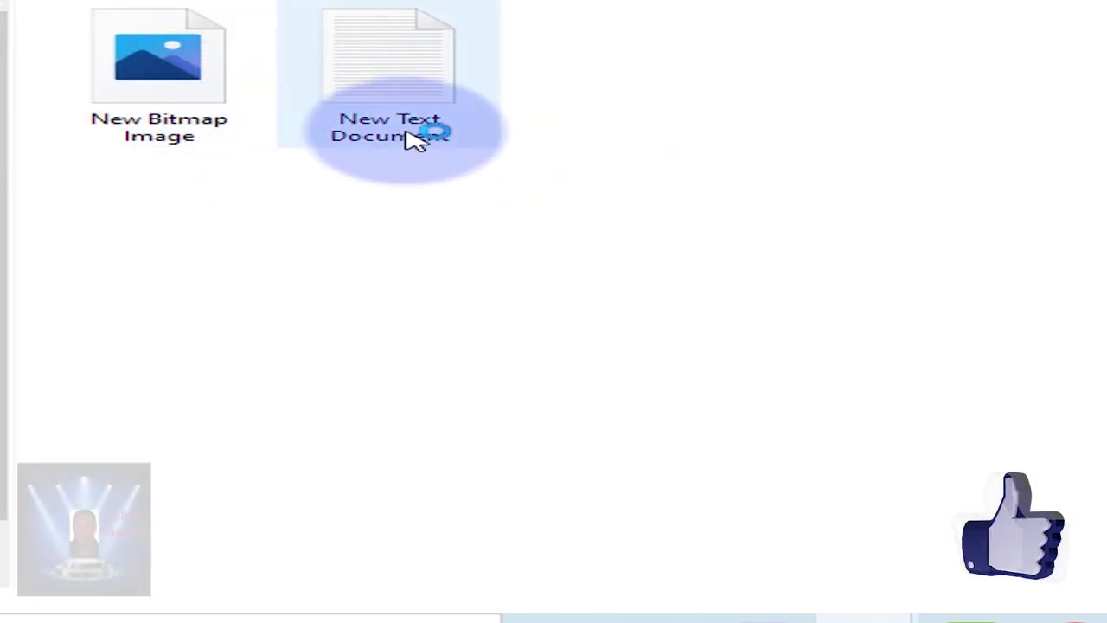
- Create a new folder alongside the bitmap image and the text document, keeping its default name
{"action": "right_click", "coordinate": [761, 126]}
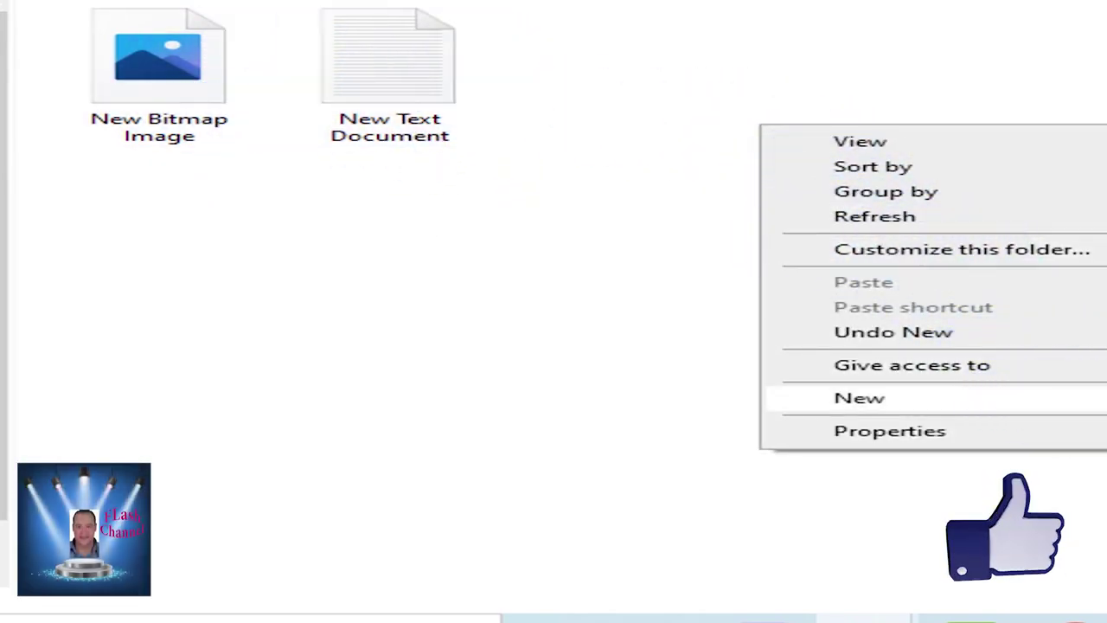
{"action": "left_click", "coordinate": [675, 424]}
{"action": "left_click", "coordinate": [280, 222]}
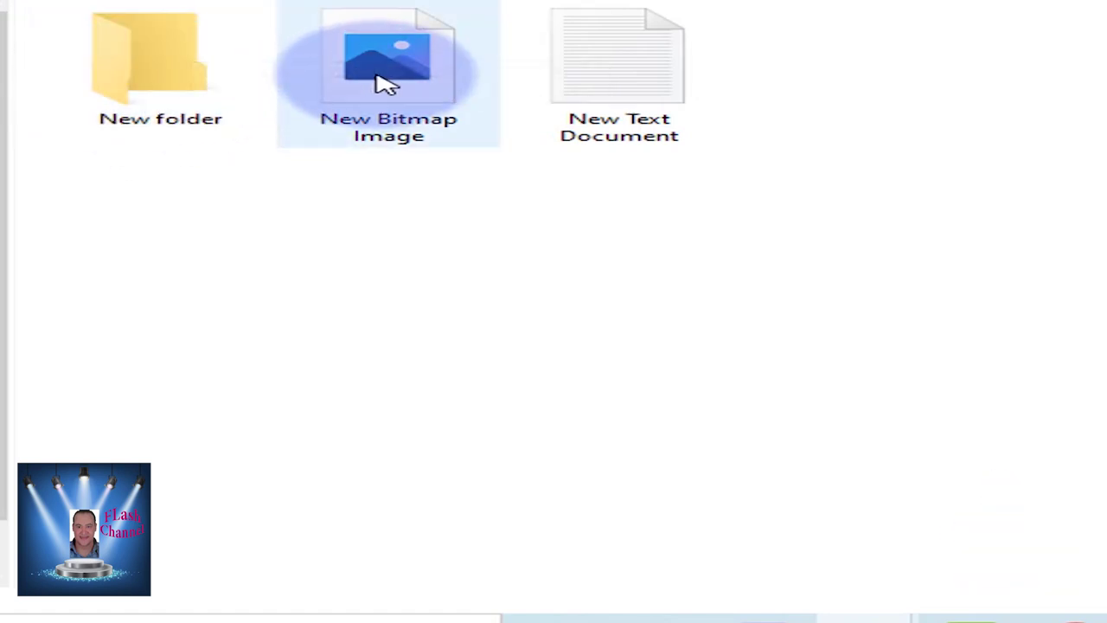
- Move the bitmap image and the text document into the new folder
{"action": "left_click", "coordinate": [371, 87]}
{"action": "left_click_drag", "start_coordinate": [201, 87], "coordinate": [192, 90]}
{"action": "left_click", "coordinate": [437, 86]}
{"action": "left_click_drag", "start_coordinate": [436, 86], "coordinate": [175, 93]}
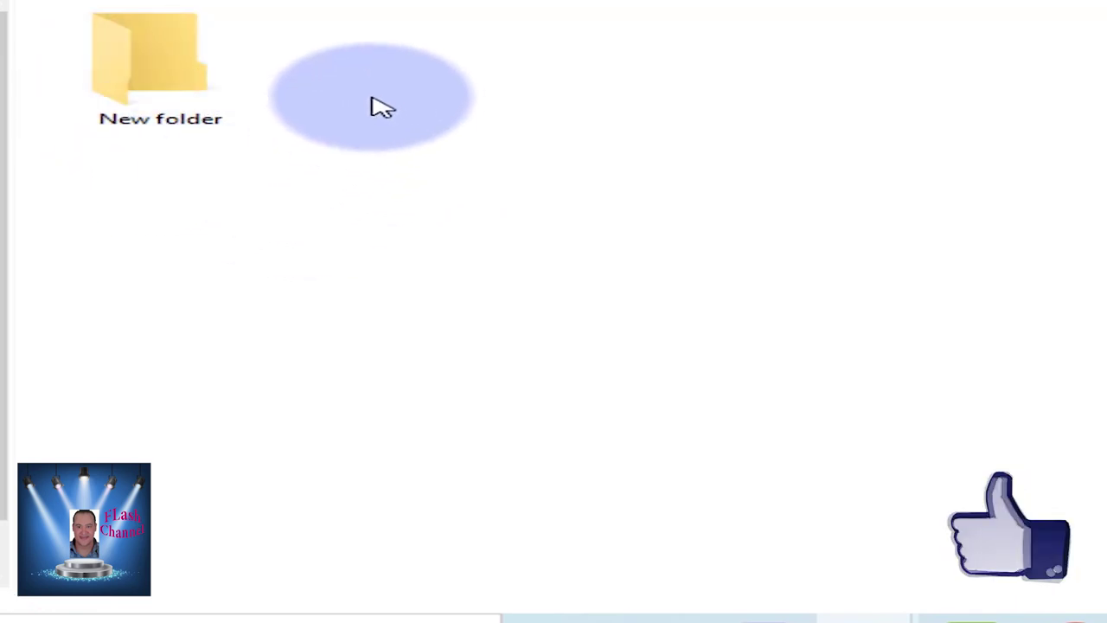
{"action": "right_click", "coordinate": [475, 93]}
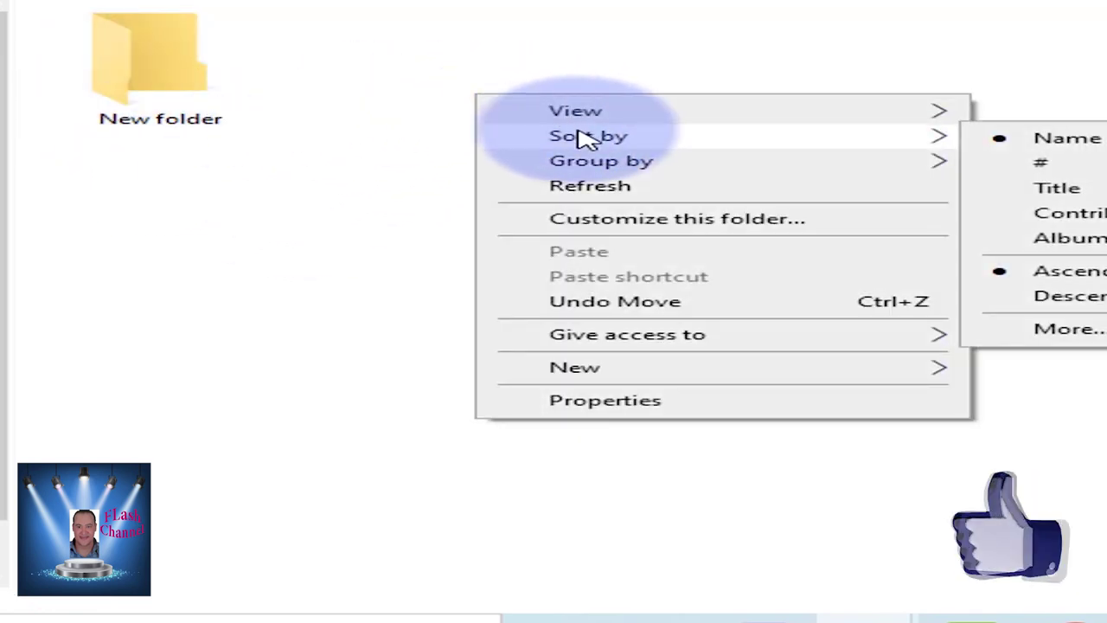
{"action": "left_click", "coordinate": [341, 126]}
{"action": "right_click", "coordinate": [564, 59]}
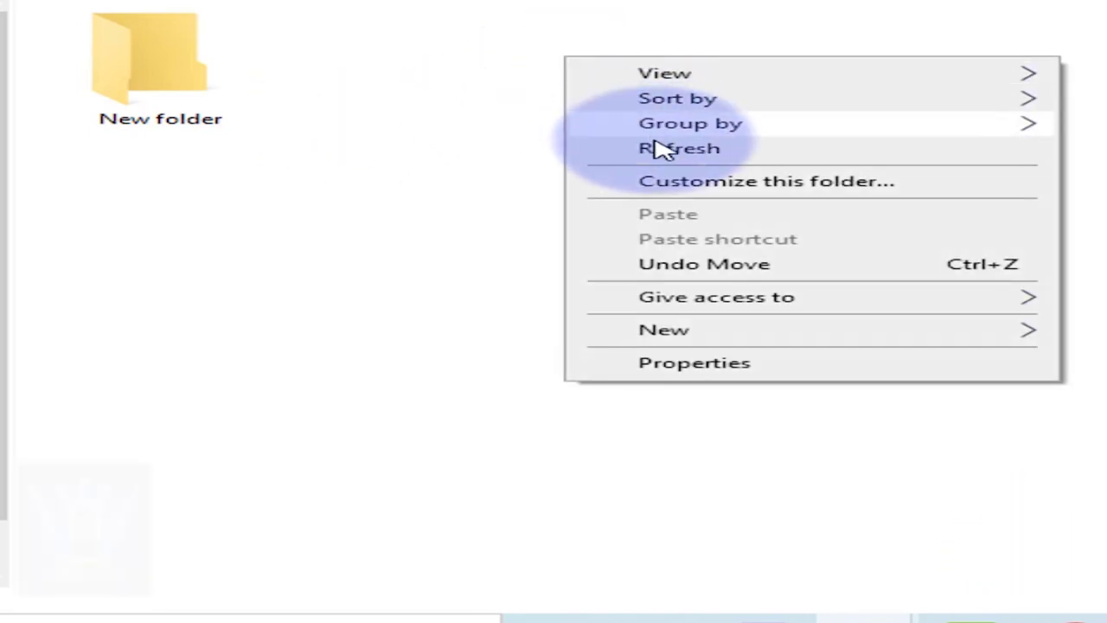
{"action": "left_click", "coordinate": [375, 50]}
{"action": "right_click", "coordinate": [370, 45]}
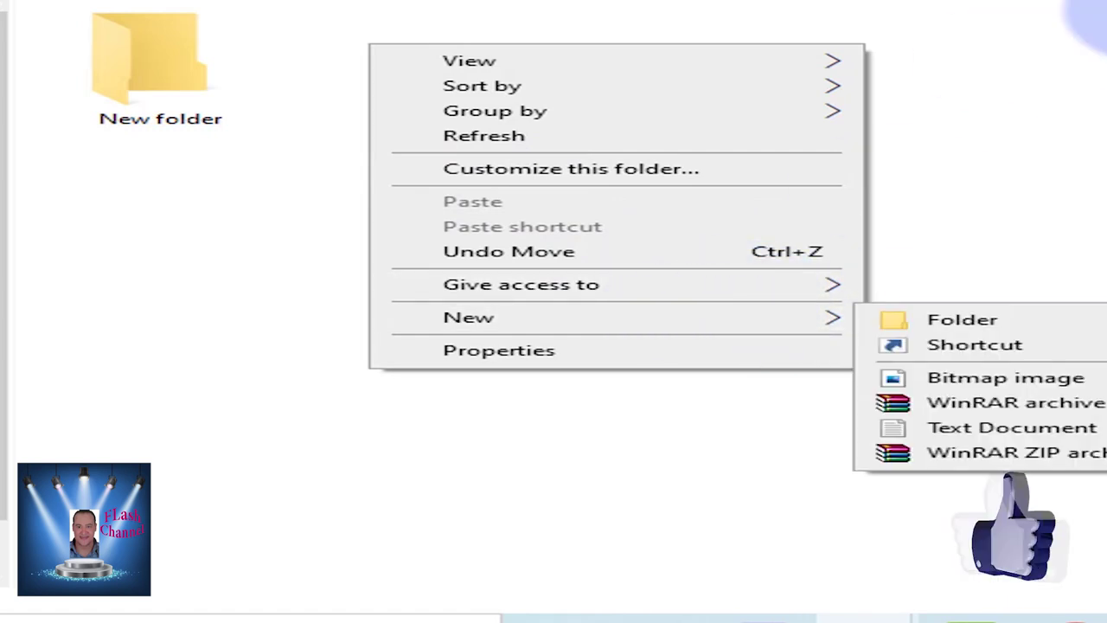
{"action": "key", "text": "Escape"}
- Create a second new folder beside the one holding the two files
{"action": "right_click", "coordinate": [405, 21]}
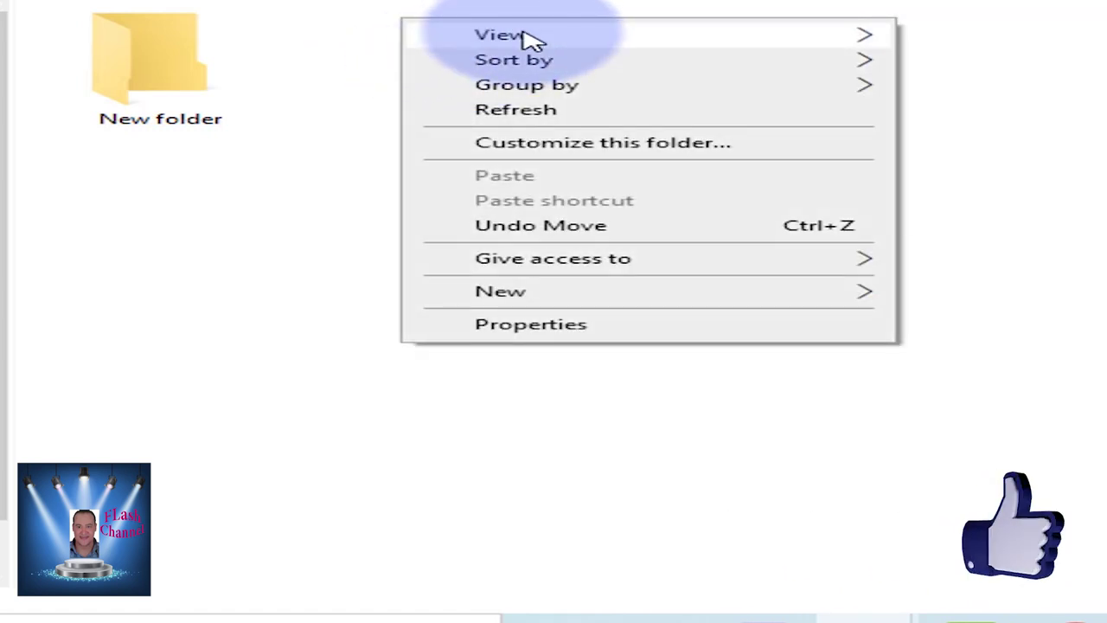
{"action": "mouse_move", "coordinate": [568, 302]}
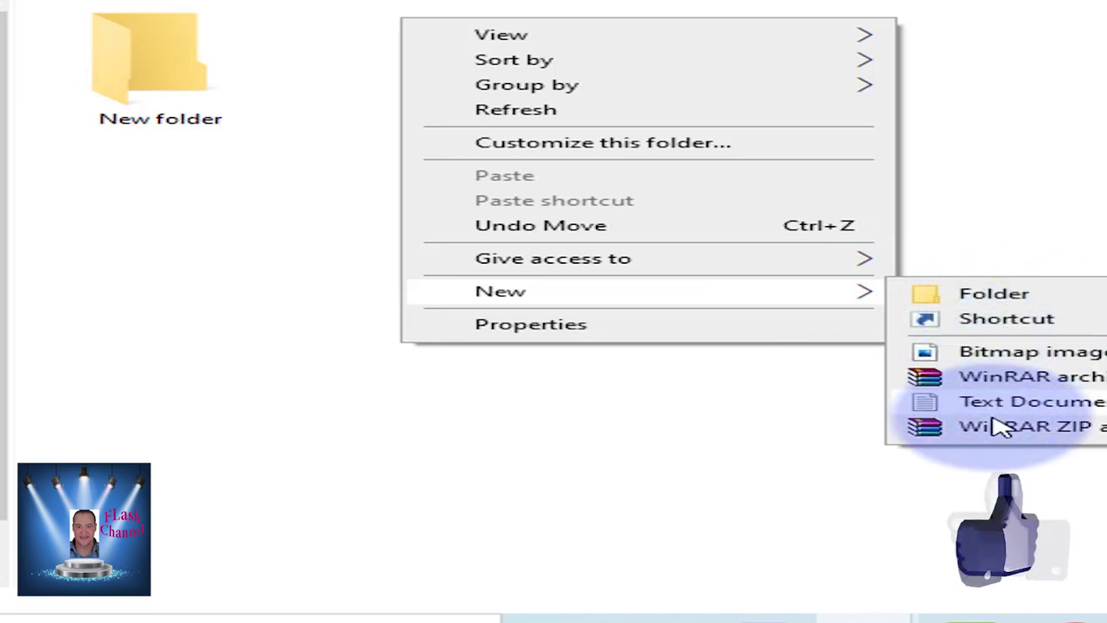
{"action": "left_click", "coordinate": [1003, 298]}
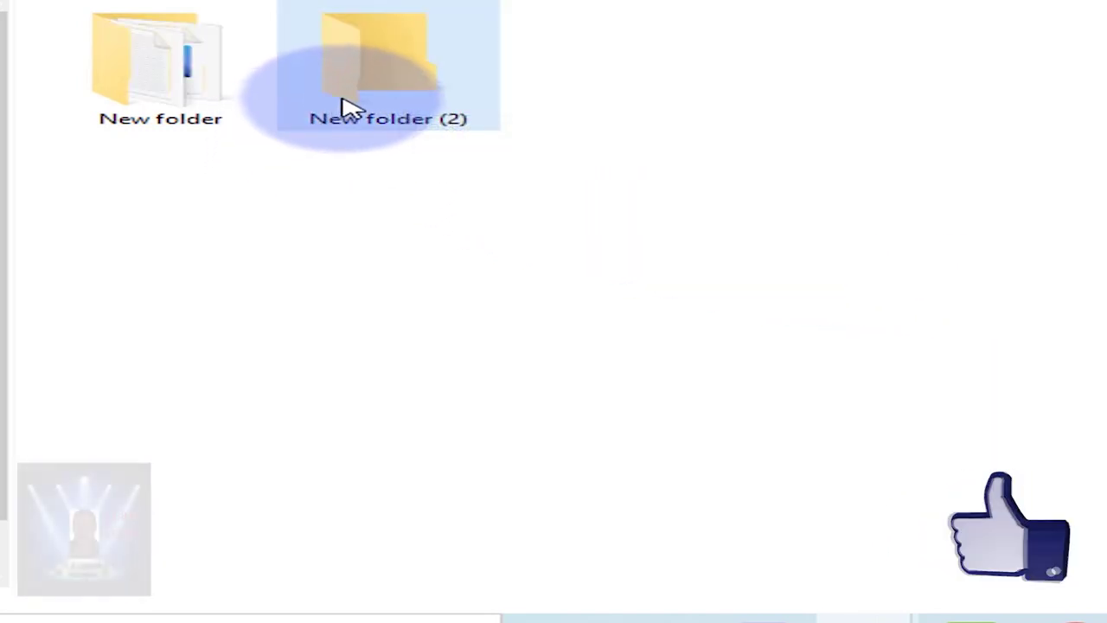
- Open the empty second folder and create a new folder inside it, keeping the default name
{"action": "double_click", "coordinate": [359, 98]}
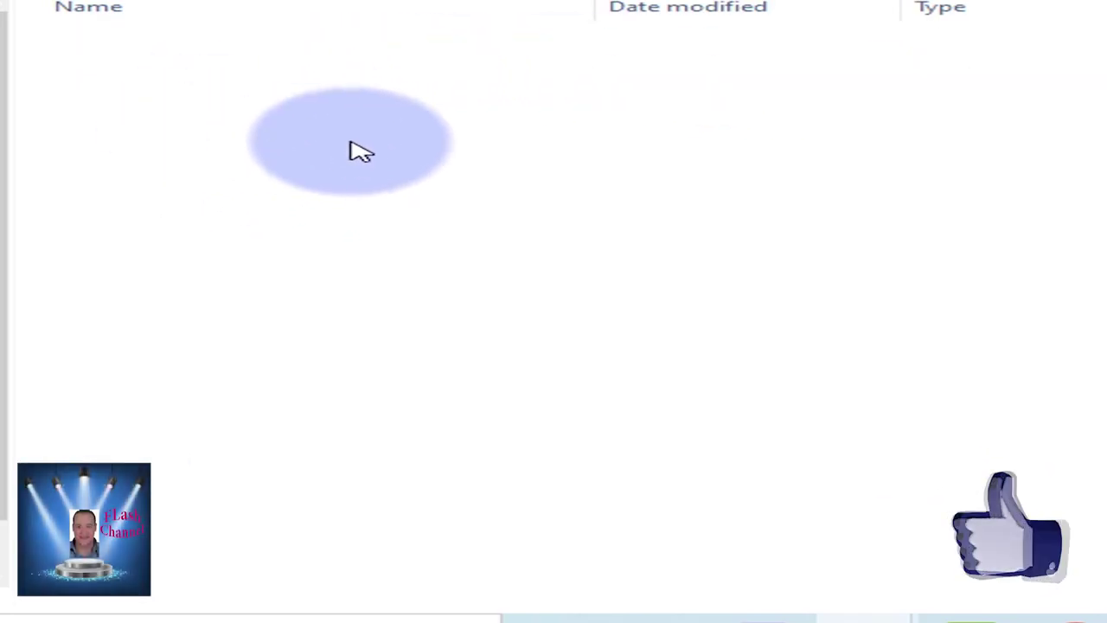
{"action": "right_click", "coordinate": [302, 130]}
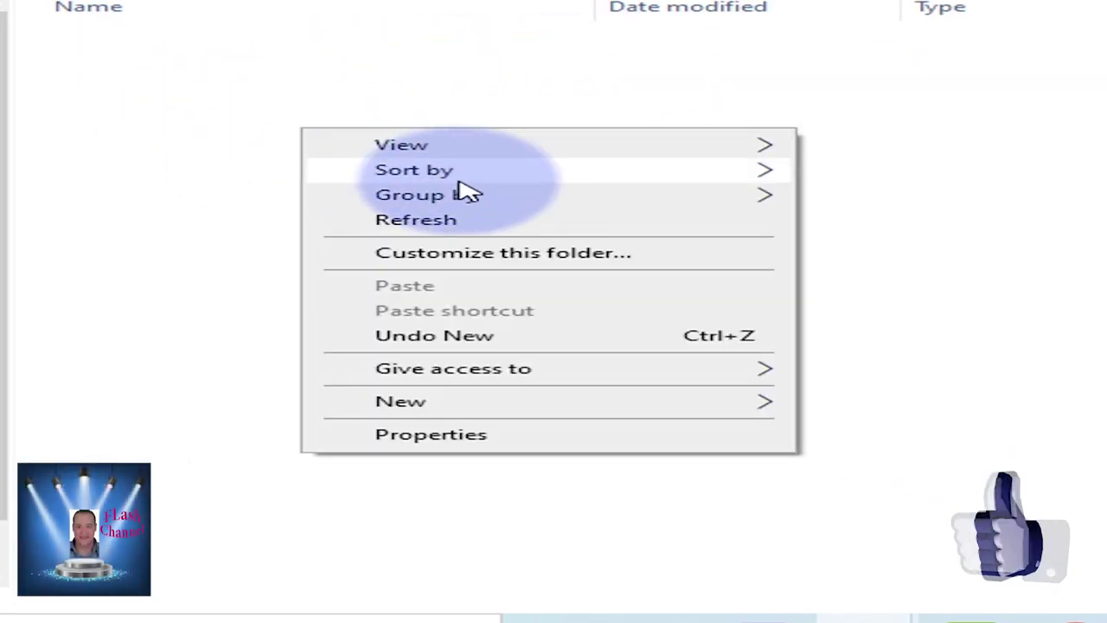
{"action": "left_click", "coordinate": [185, 57]}
{"action": "right_click", "coordinate": [185, 57]}
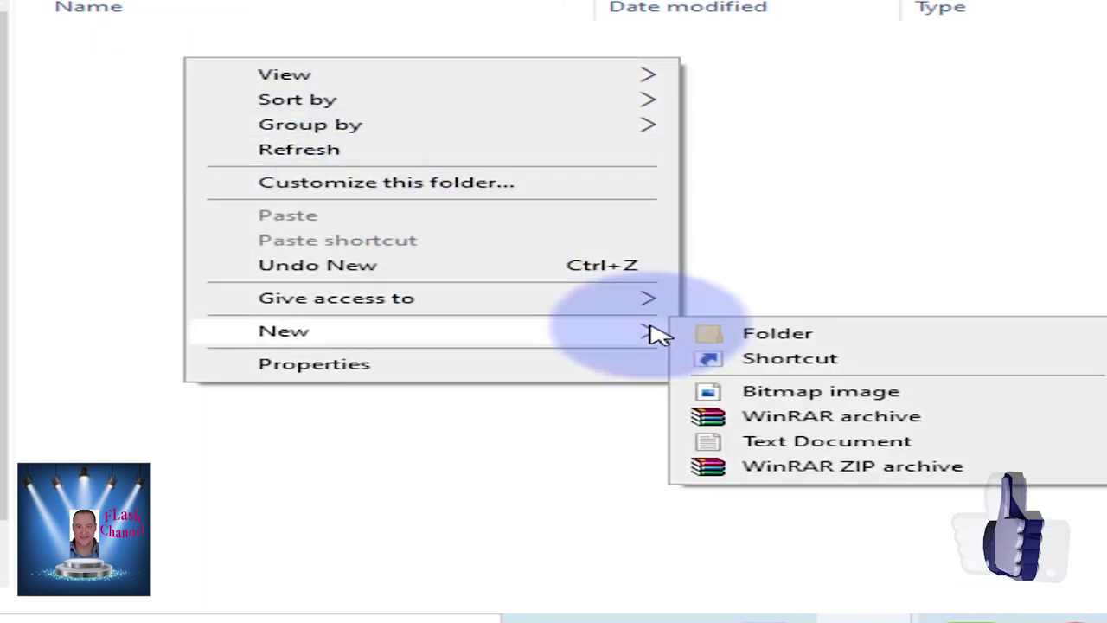
{"action": "mouse_move", "coordinate": [407, 337]}
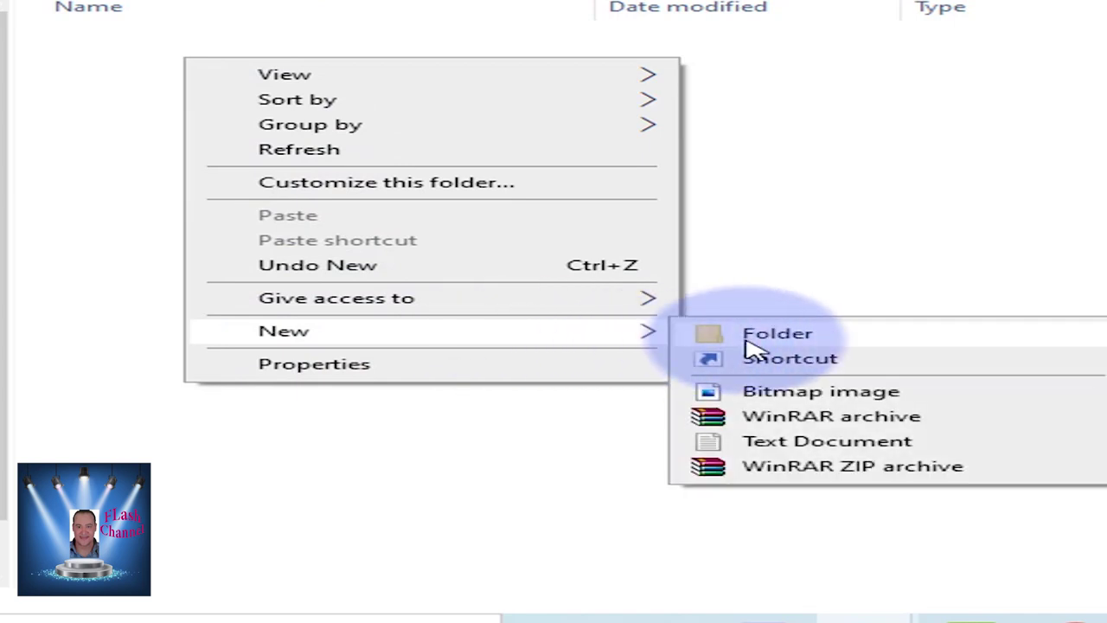
{"action": "left_click", "coordinate": [753, 335]}
{"action": "key", "text": "Return"}
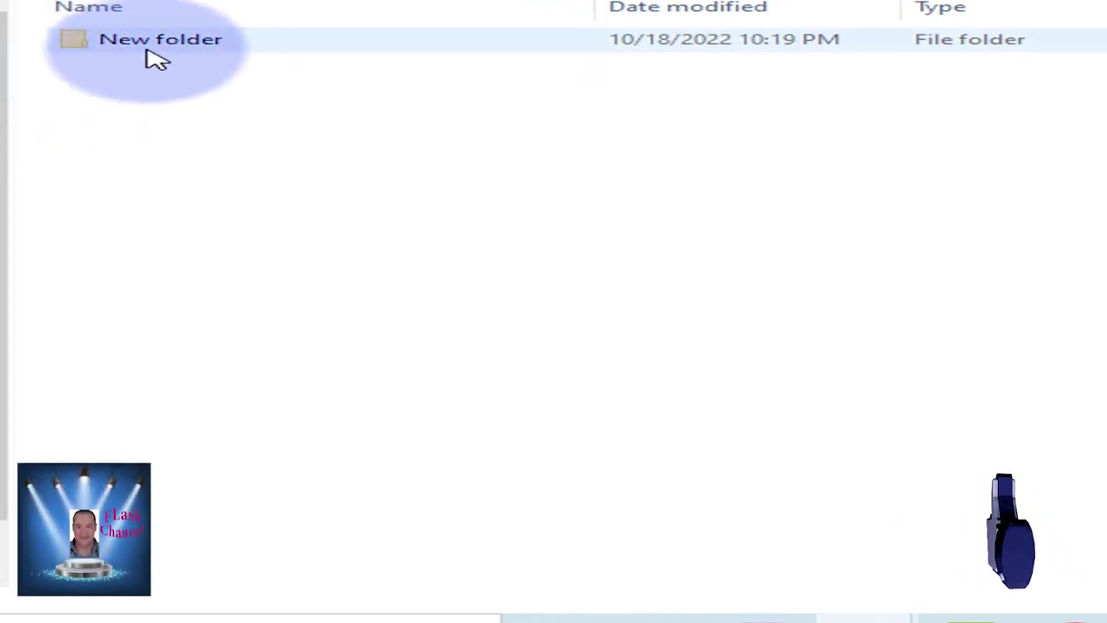
- Refresh the parent folder's contents and create two more new folders beside the one holding the files
{"action": "key", "text": "ctrl+shift+2"}
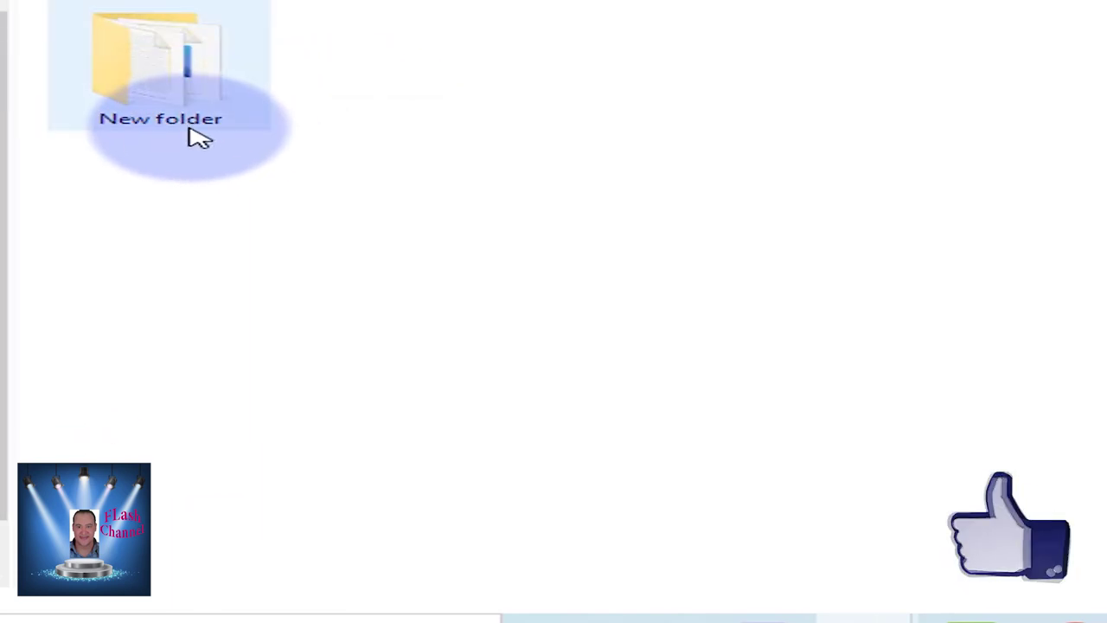
{"action": "right_click", "coordinate": [366, 86]}
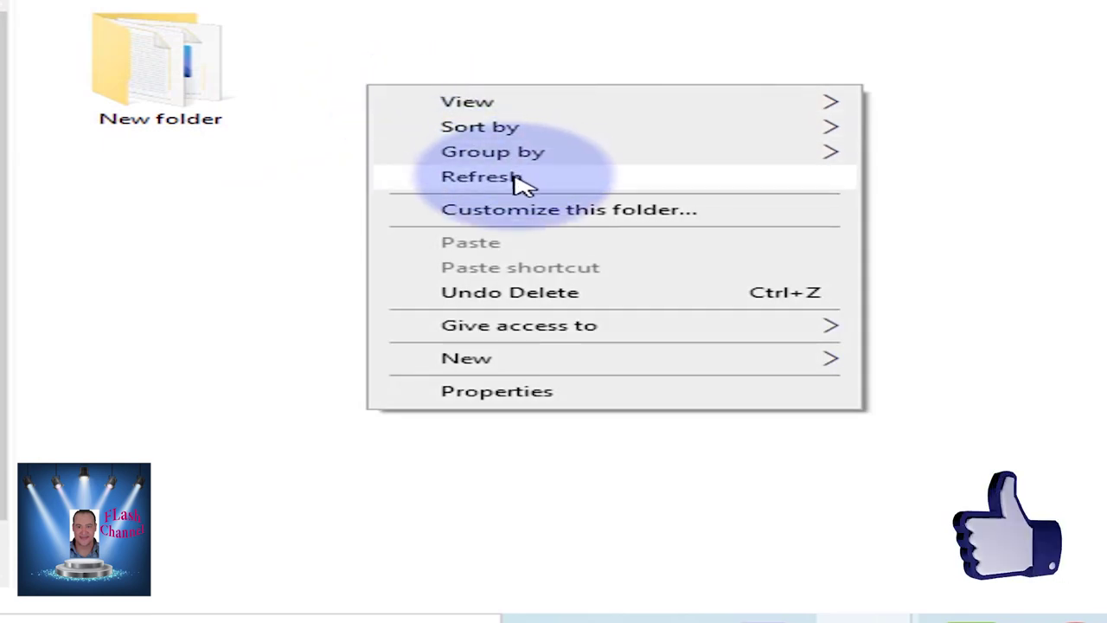
{"action": "left_click", "coordinate": [522, 178]}
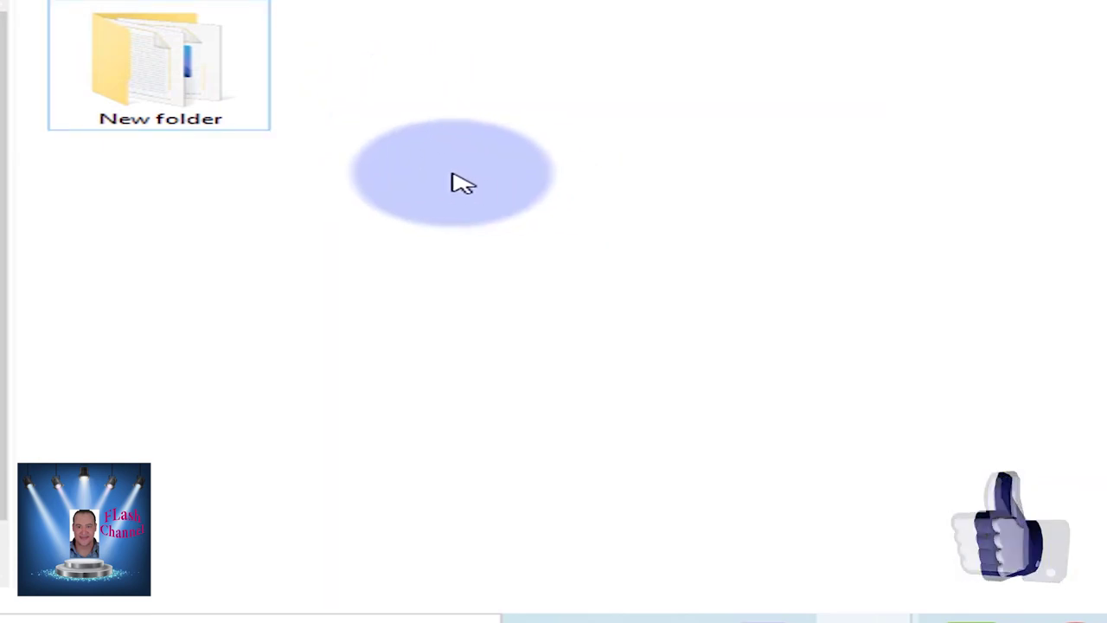
{"action": "right_click", "coordinate": [403, 76]}
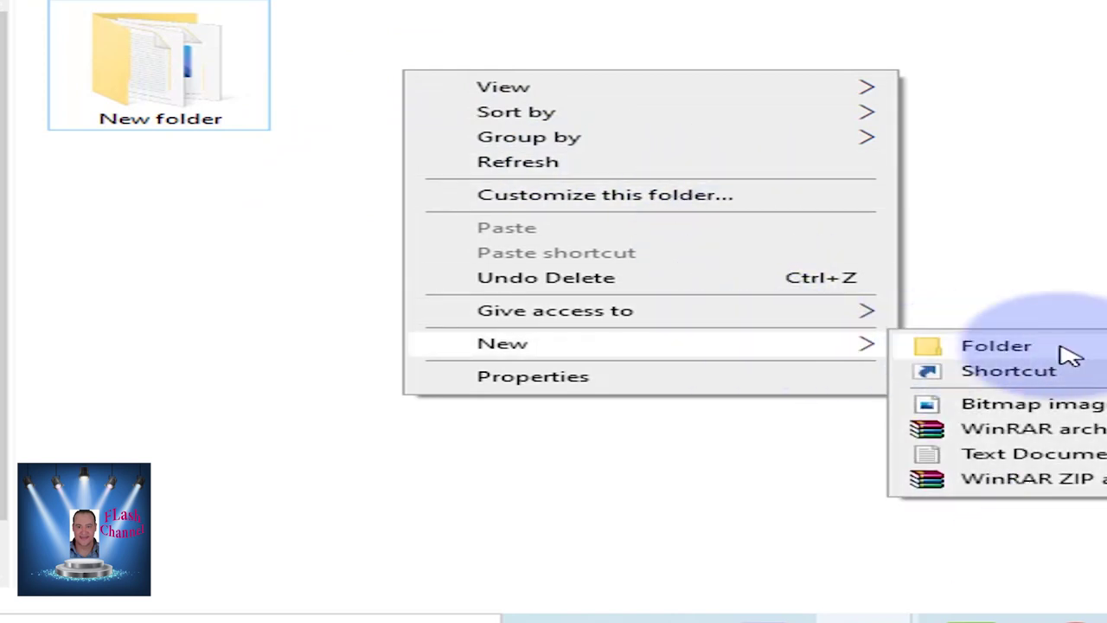
{"action": "left_click", "coordinate": [1060, 354]}
{"action": "right_click", "coordinate": [689, 126]}
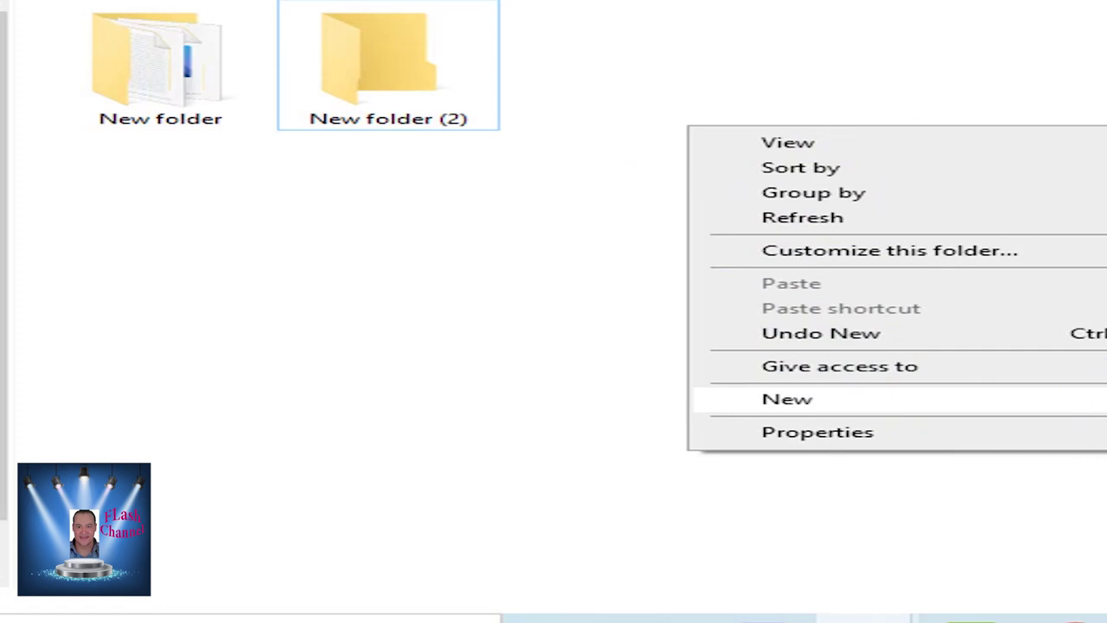
{"action": "left_click", "coordinate": [1103, 399]}
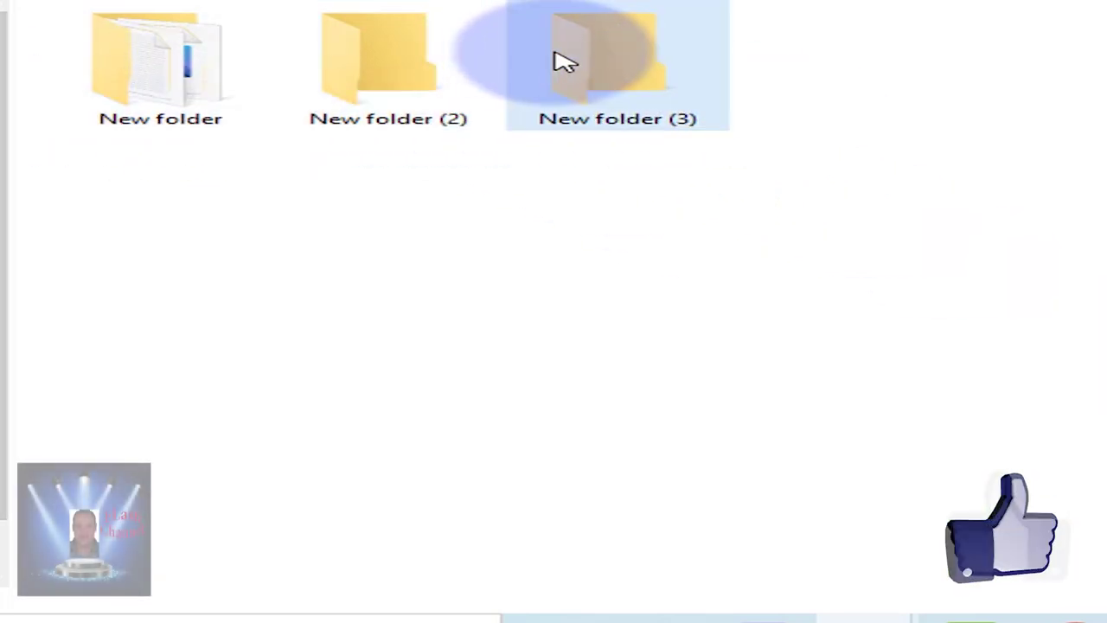
- Open the third folder and create a new folder inside it, keeping the default name
{"action": "double_click", "coordinate": [634, 69]}
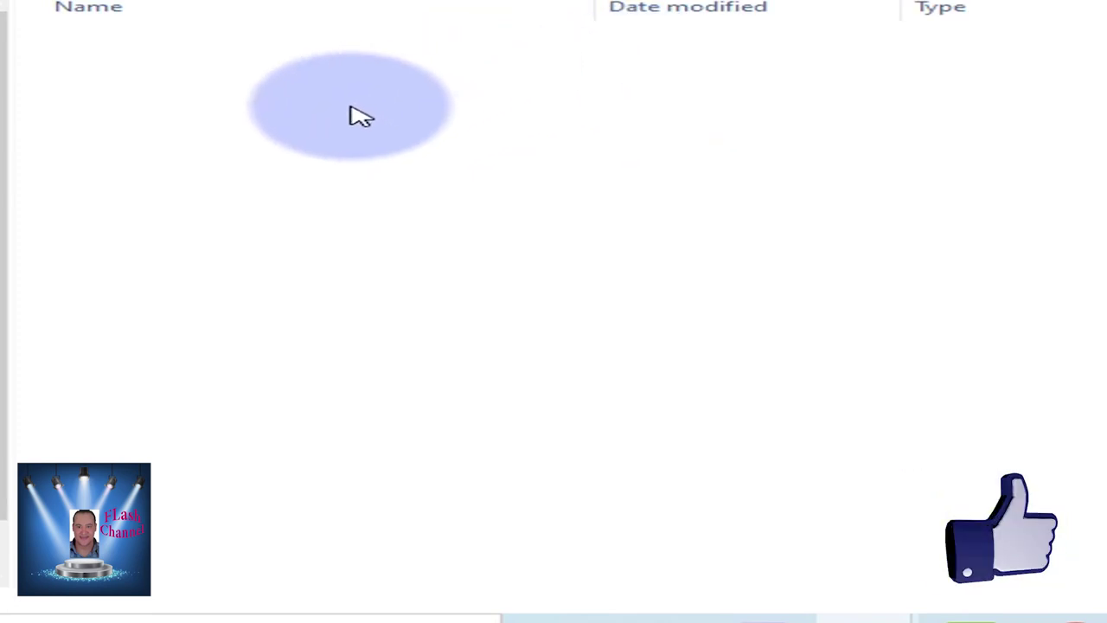
{"action": "right_click", "coordinate": [252, 90]}
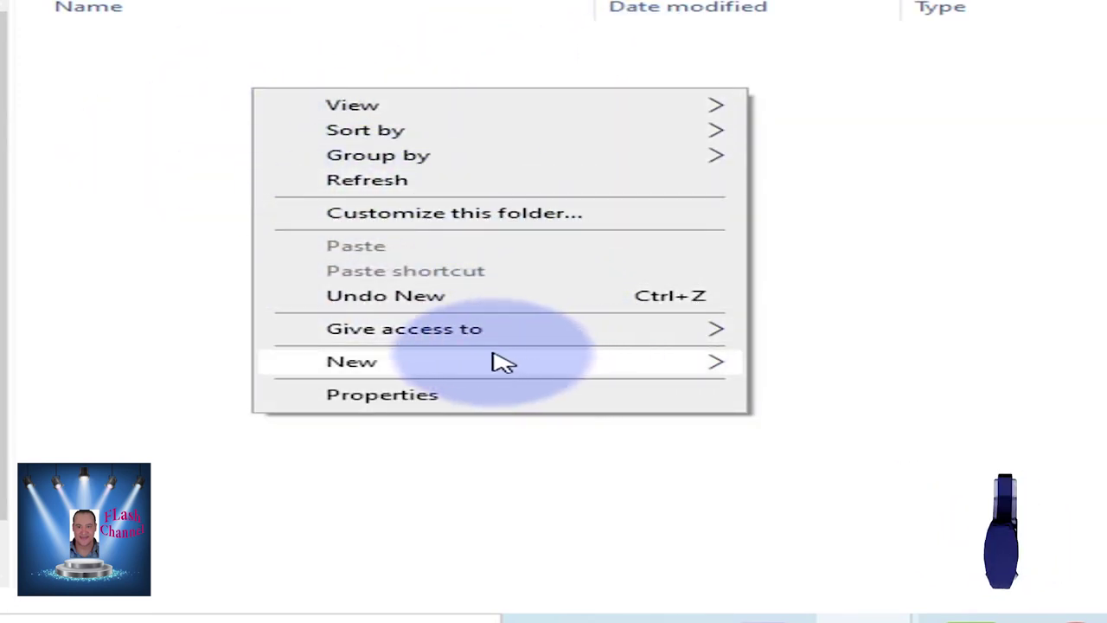
{"action": "left_click", "coordinate": [145, 77]}
{"action": "right_click", "coordinate": [145, 78]}
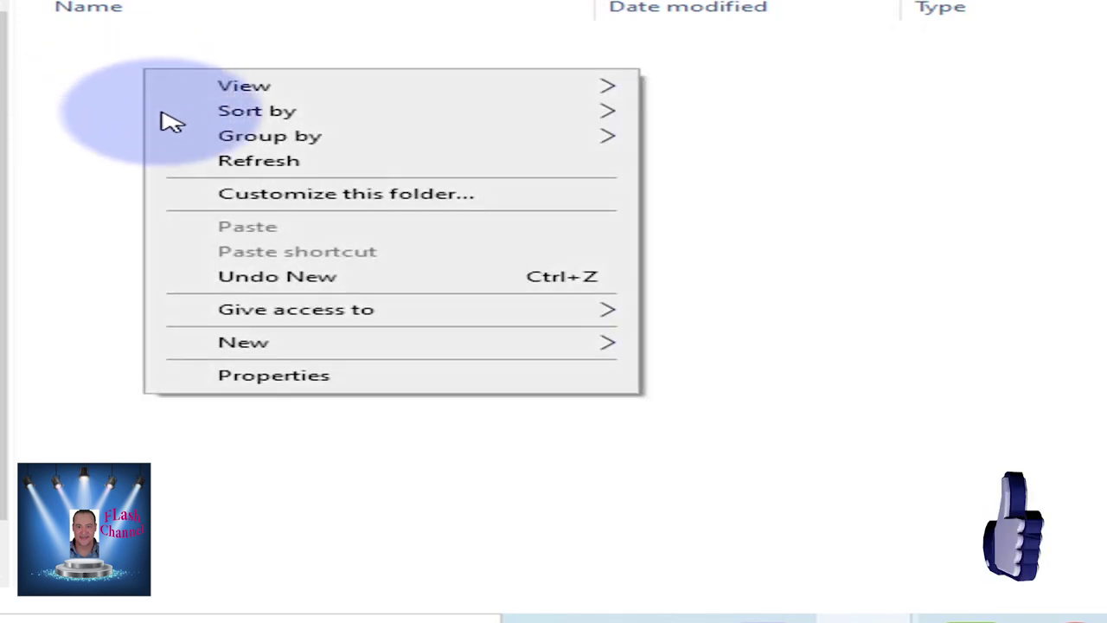
{"action": "left_click", "coordinate": [251, 163]}
{"action": "right_click", "coordinate": [290, 137]}
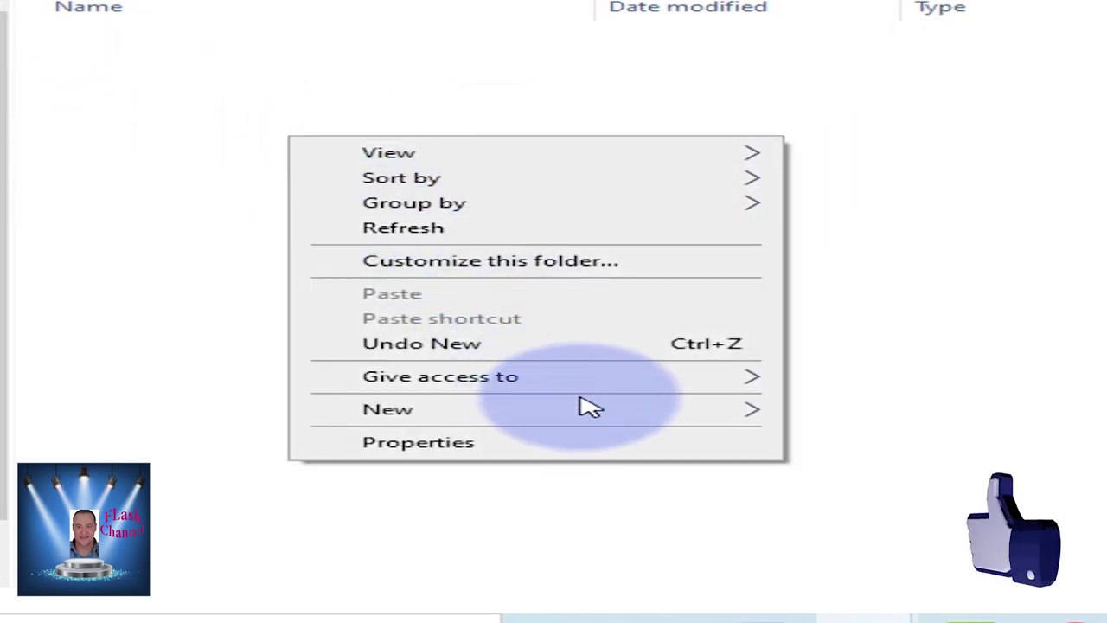
{"action": "mouse_move", "coordinate": [609, 415]}
{"action": "left_click", "coordinate": [883, 413]}
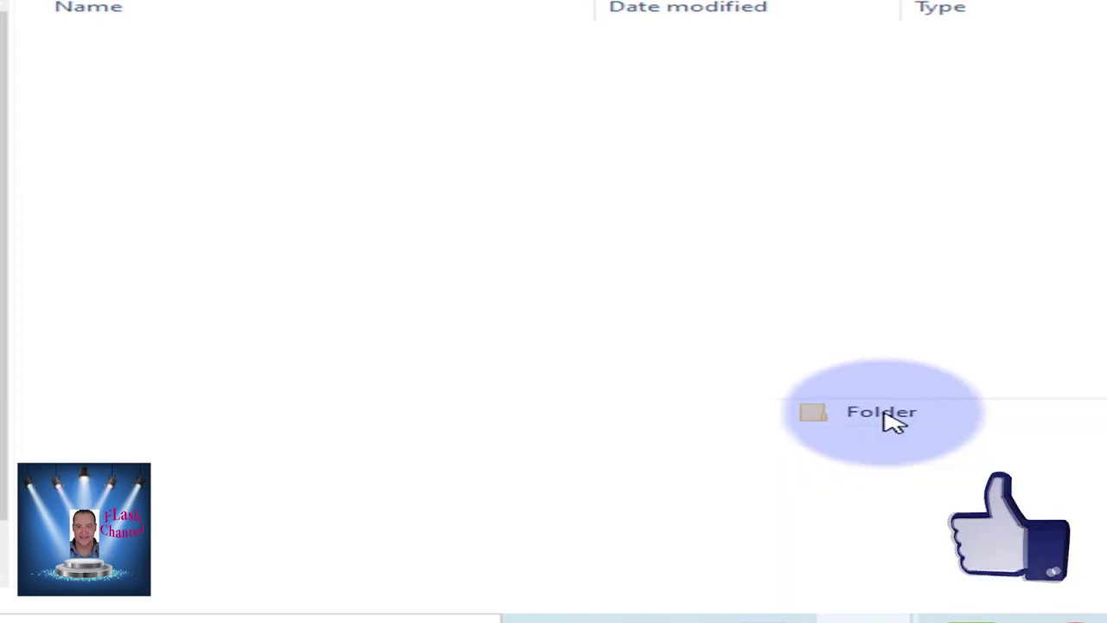
{"action": "left_click", "coordinate": [156, 119]}
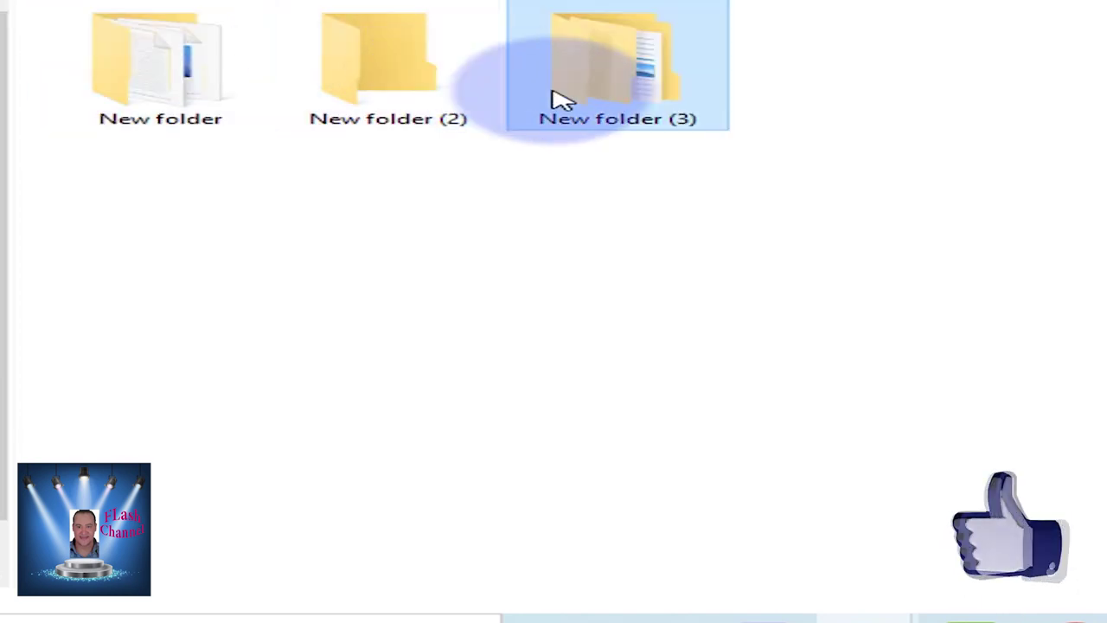
- Delete the second and third folders together, leaving out the one that holds the files
{"action": "left_click_drag", "start_coordinate": [868, 92], "coordinate": [350, 144]}
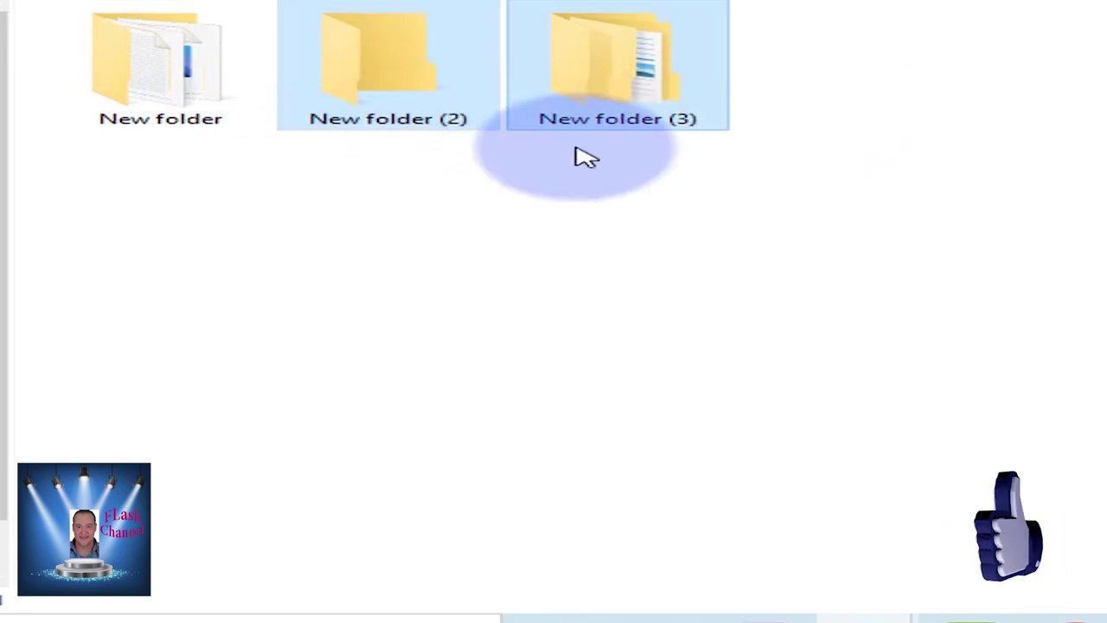
{"action": "key", "text": "Delete"}
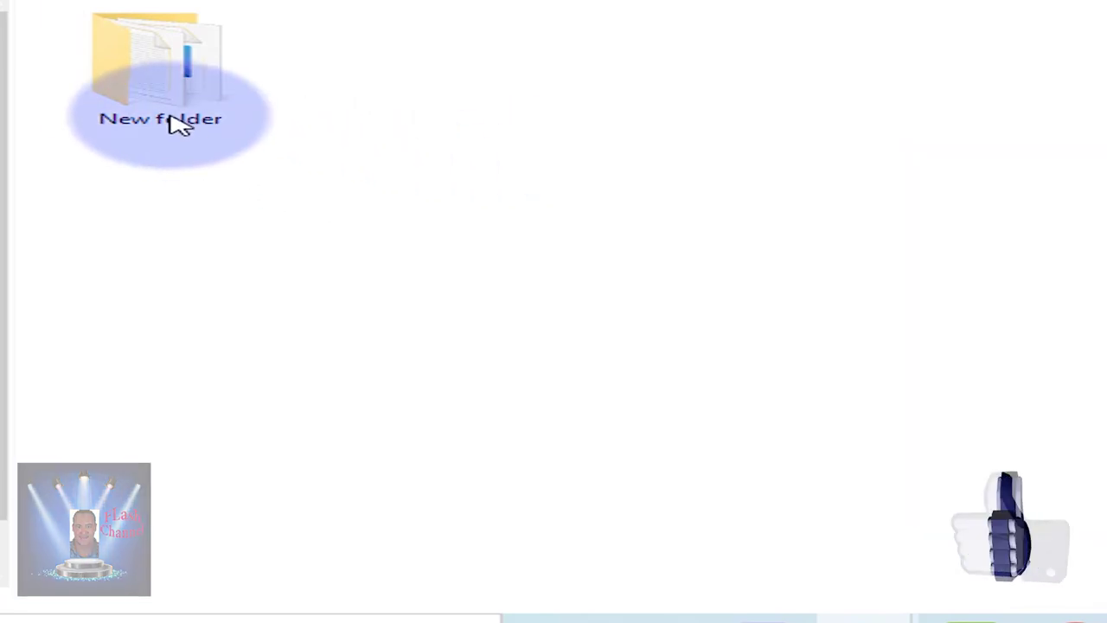
{"action": "left_click", "coordinate": [233, 118]}
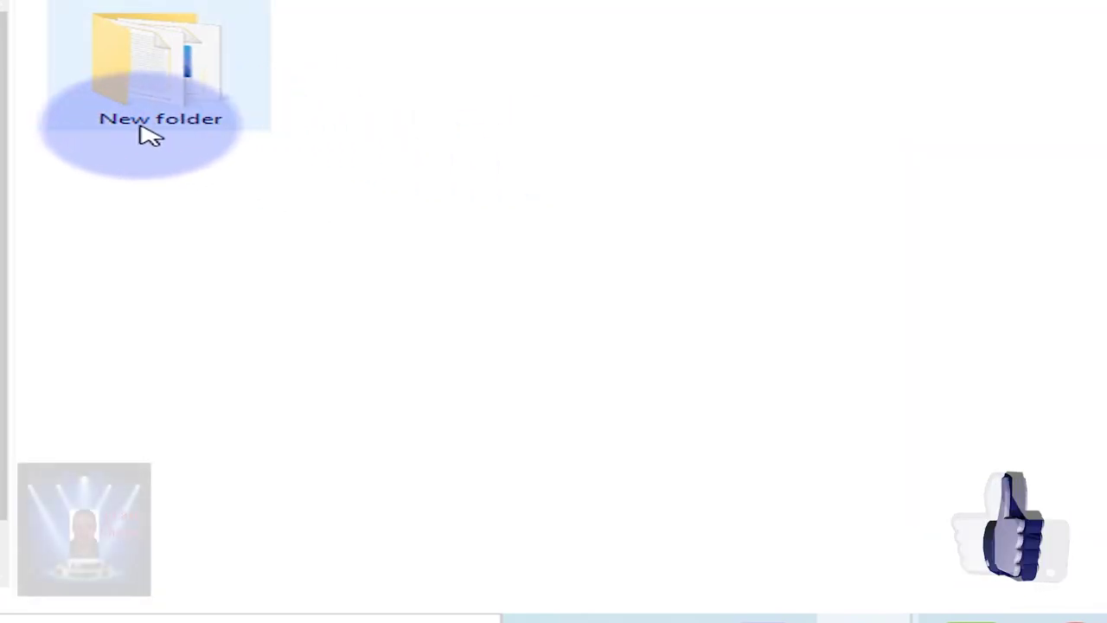
- Rename the folder that holds the files with the person's first name
{"action": "mouse_move", "coordinate": [149, 136]}
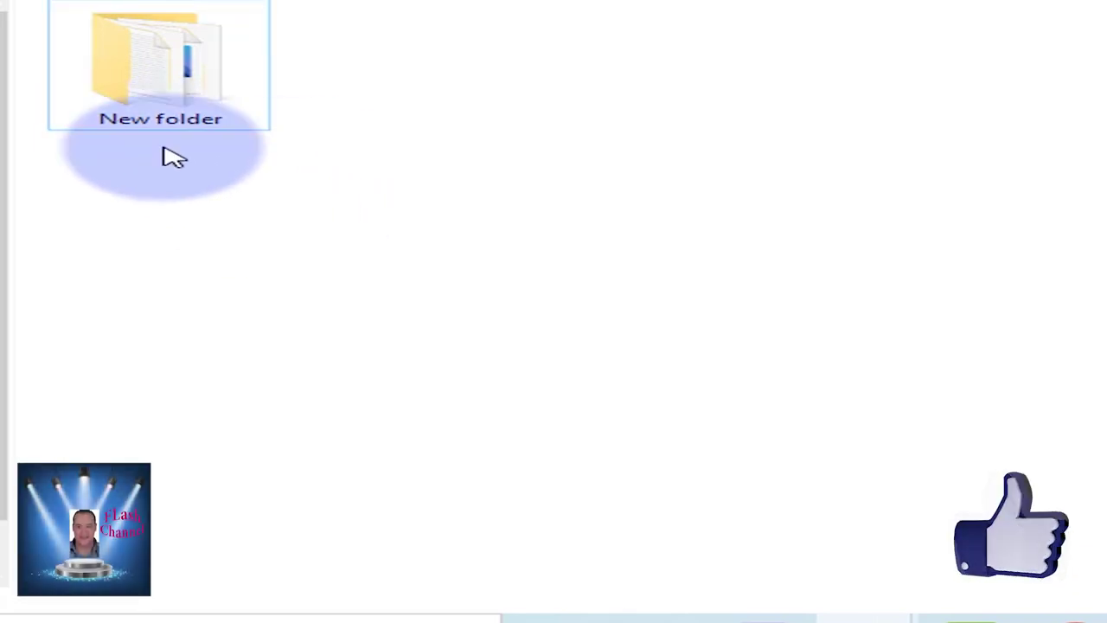
{"action": "right_click", "coordinate": [137, 80]}
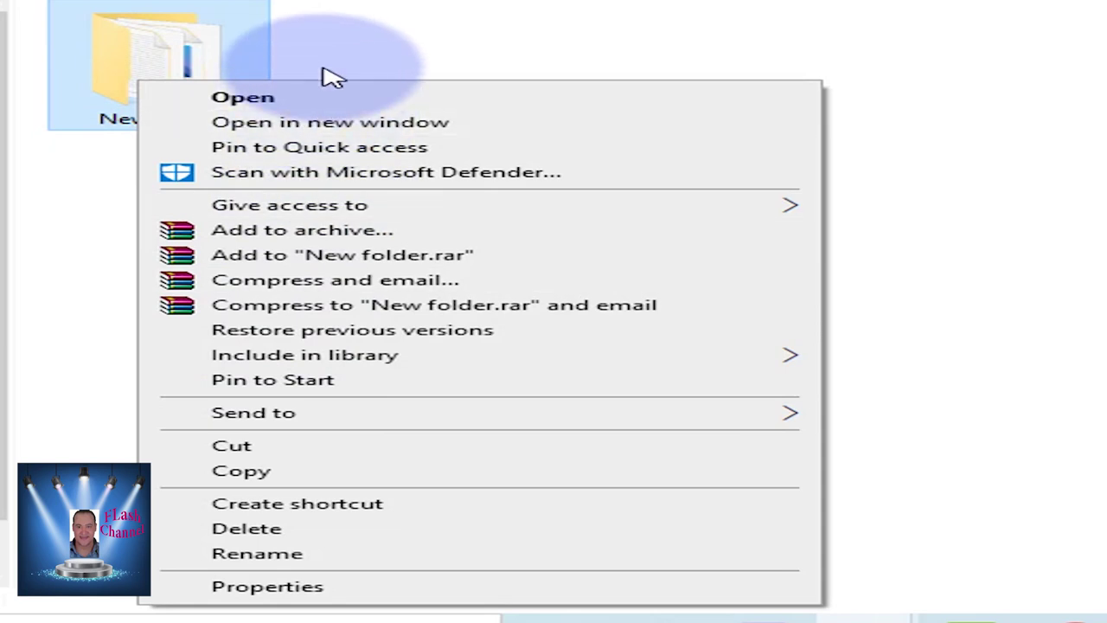
{"action": "left_click", "coordinate": [329, 562]}
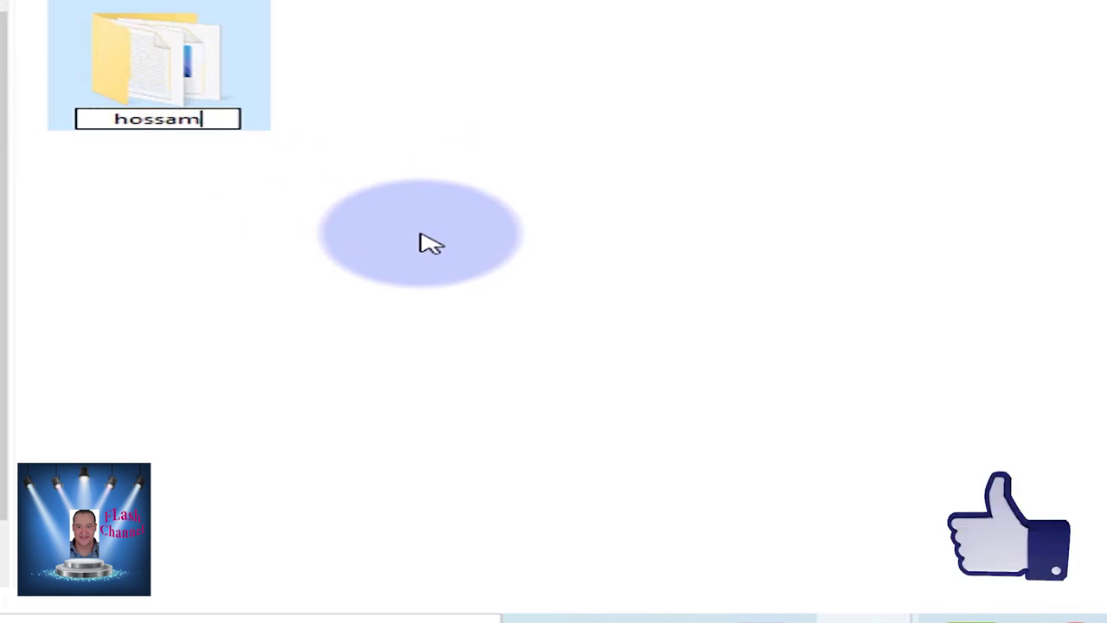
{"action": "left_click", "coordinate": [433, 186]}
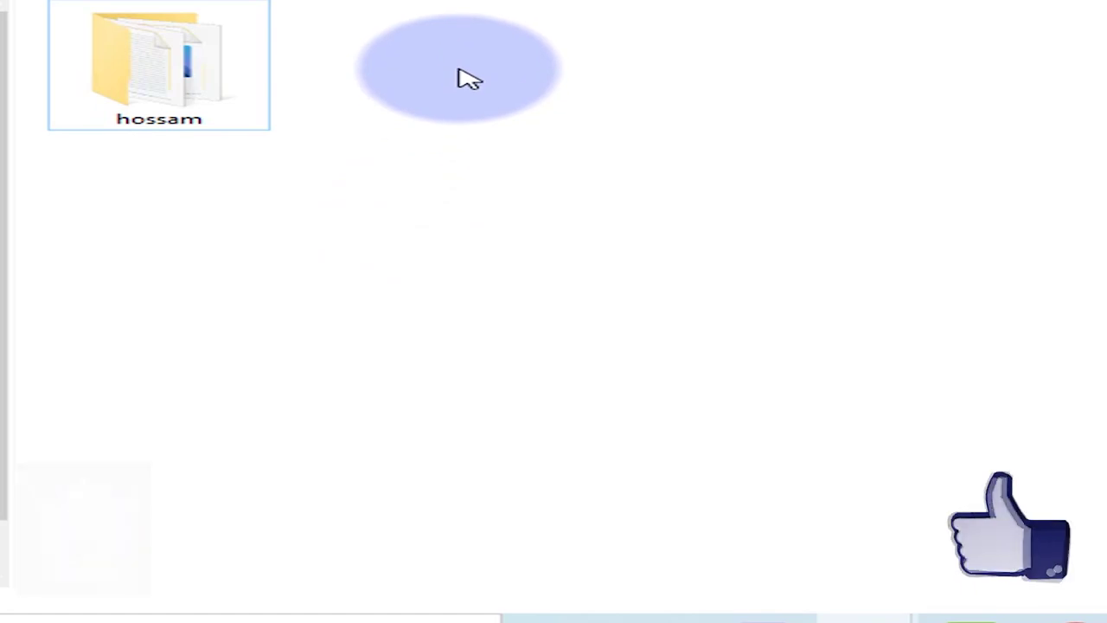
- Create a new folder beside the renamed one, keeping the default name
{"action": "right_click", "coordinate": [460, 71]}
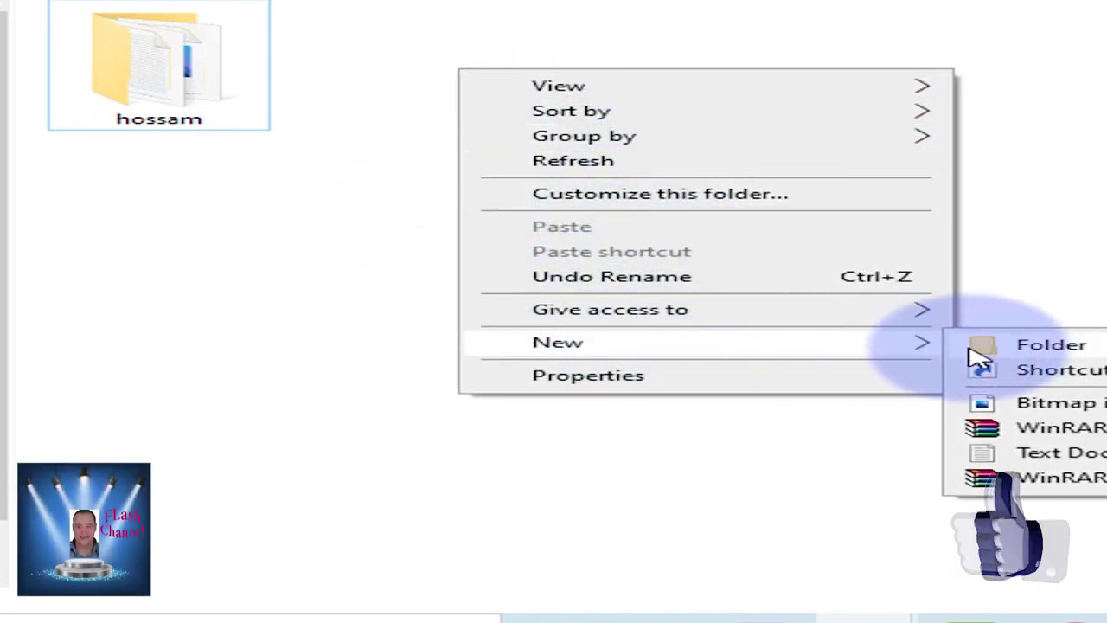
{"action": "left_click", "coordinate": [447, 57]}
{"action": "right_click", "coordinate": [447, 54]}
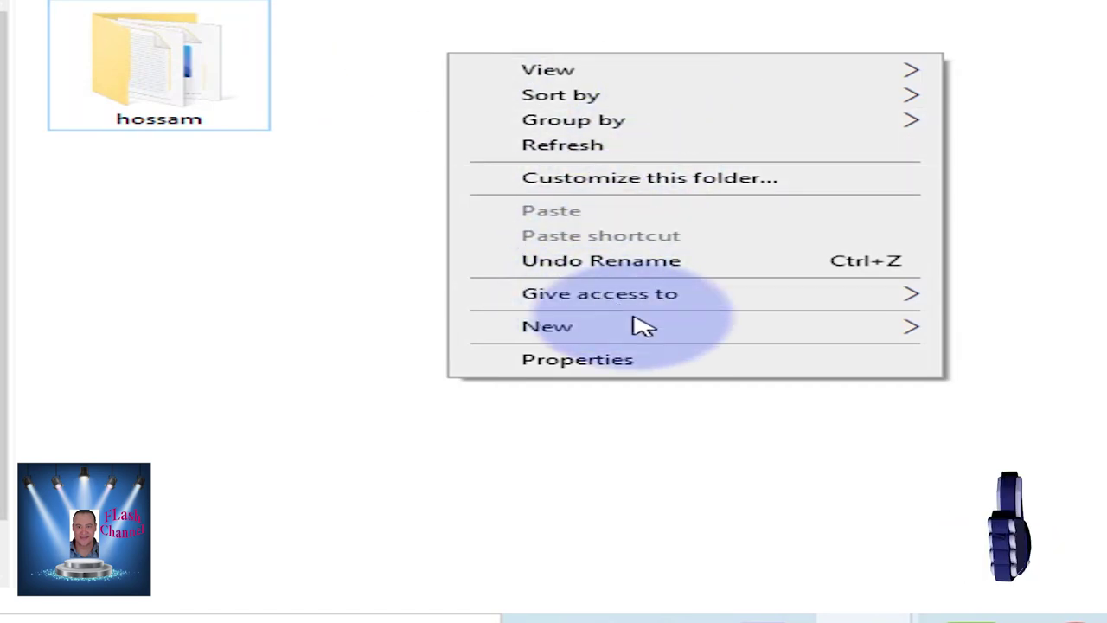
{"action": "mouse_move", "coordinate": [637, 325]}
{"action": "left_click", "coordinate": [982, 334]}
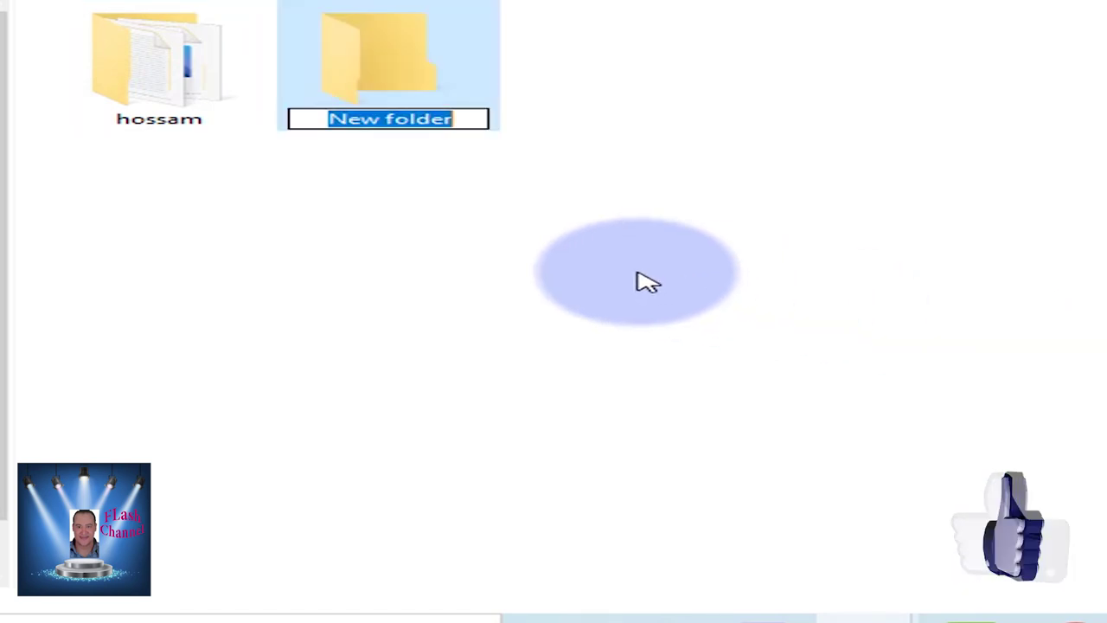
{"action": "key", "text": "Return"}
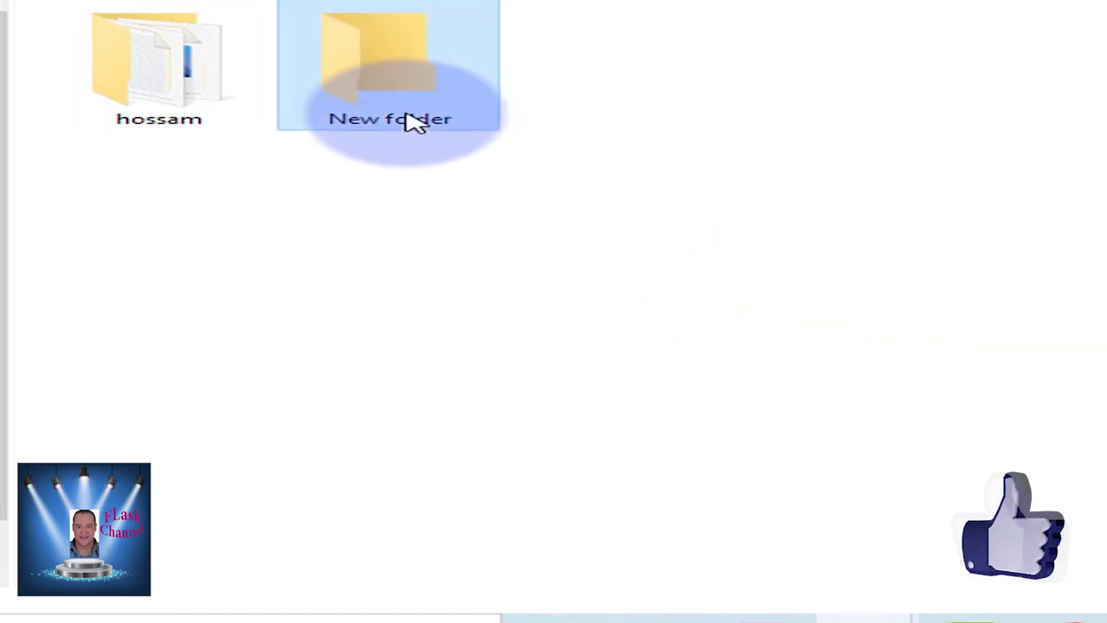
- Rename the newly created empty folder as "home work"
{"action": "right_click", "coordinate": [395, 83]}
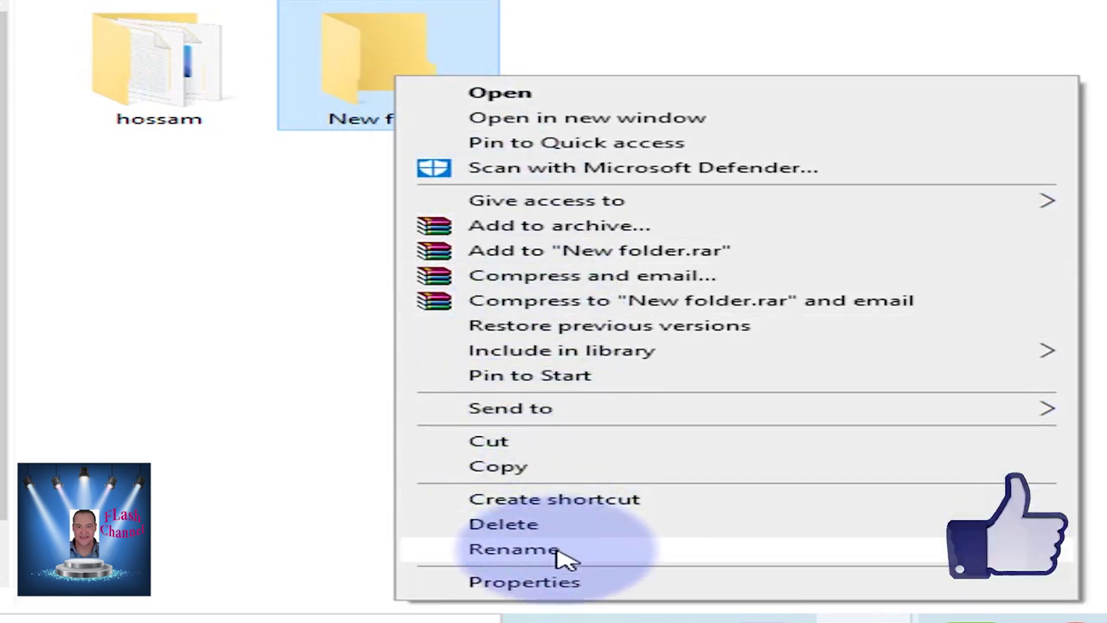
{"action": "left_click", "coordinate": [519, 550]}
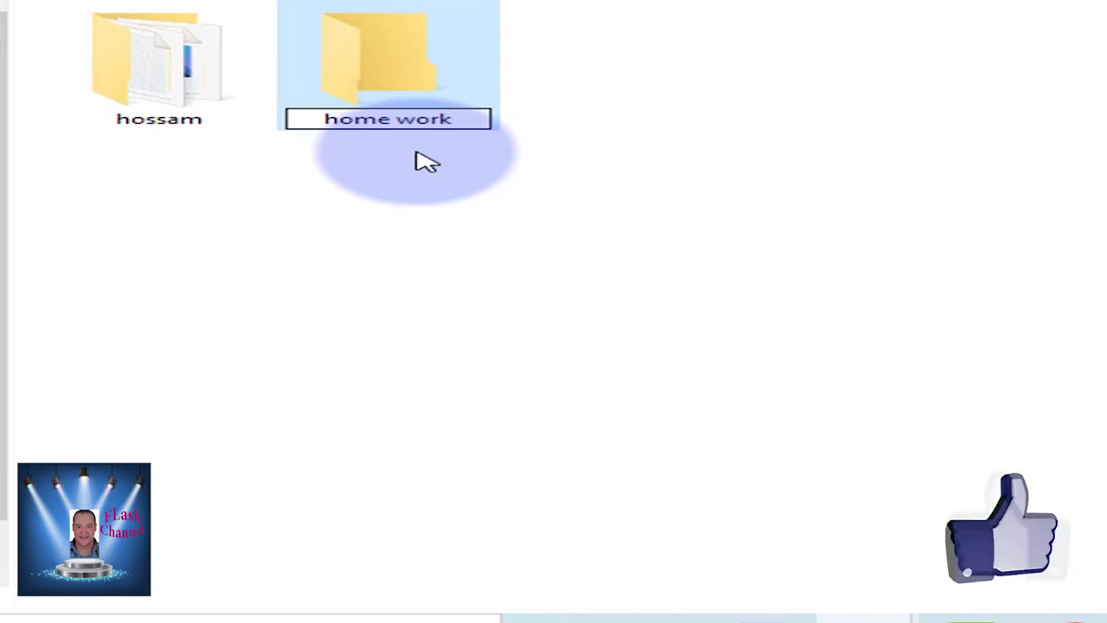
{"action": "right_click", "coordinate": [720, 123]}
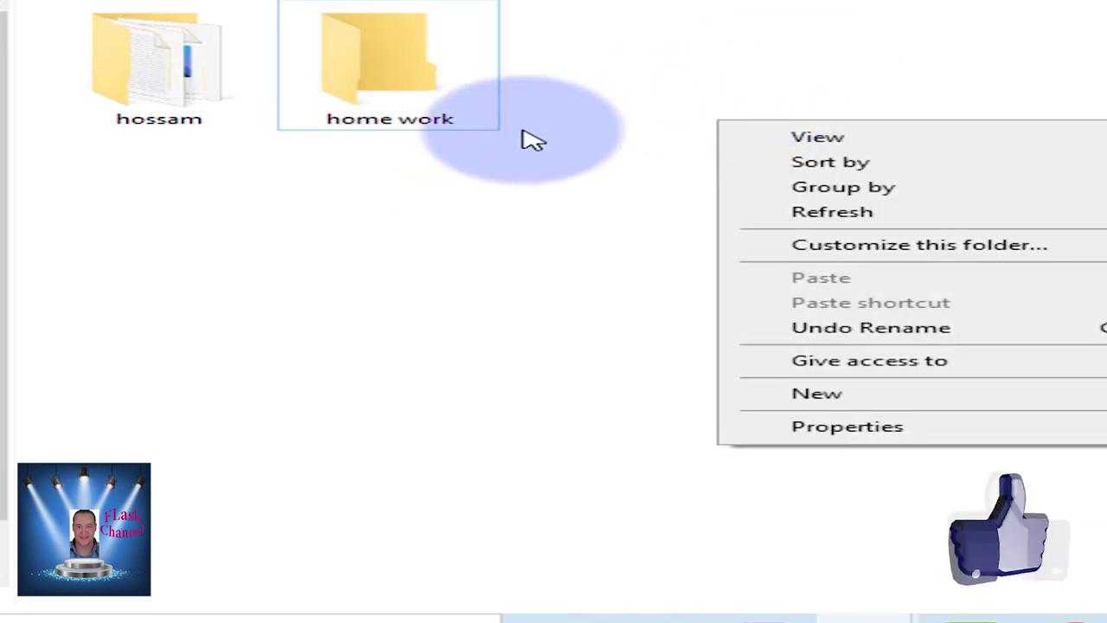
{"action": "left_click", "coordinate": [286, 186]}
- View the contents of the "home work" folder and those of the folder that holds the files
{"action": "left_click", "coordinate": [205, 123]}
{"action": "left_click", "coordinate": [390, 130]}
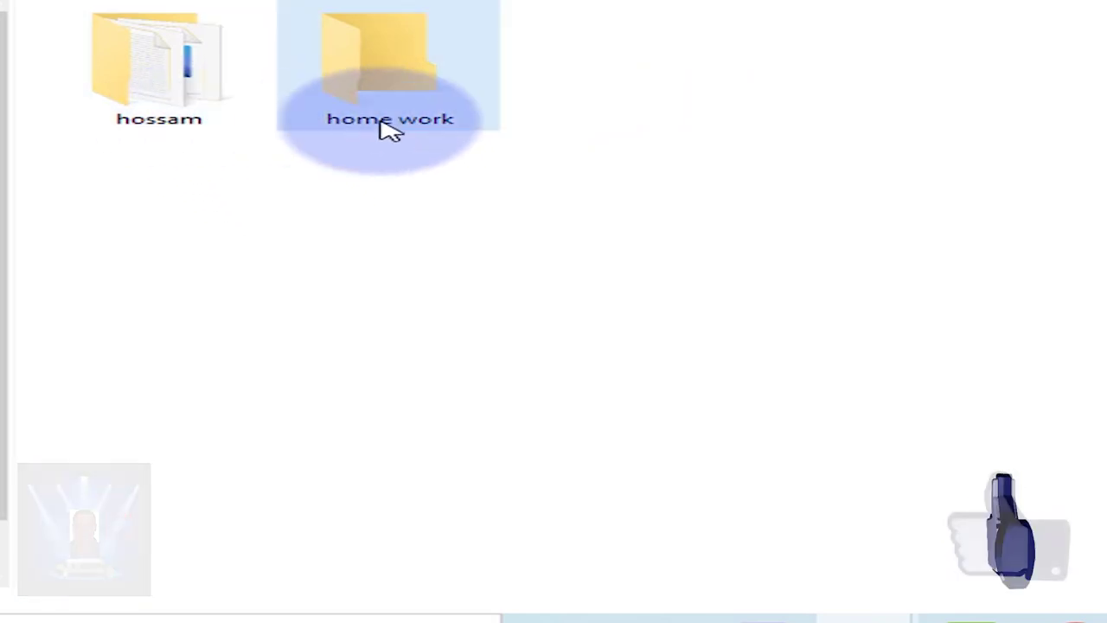
{"action": "left_click", "coordinate": [352, 173]}
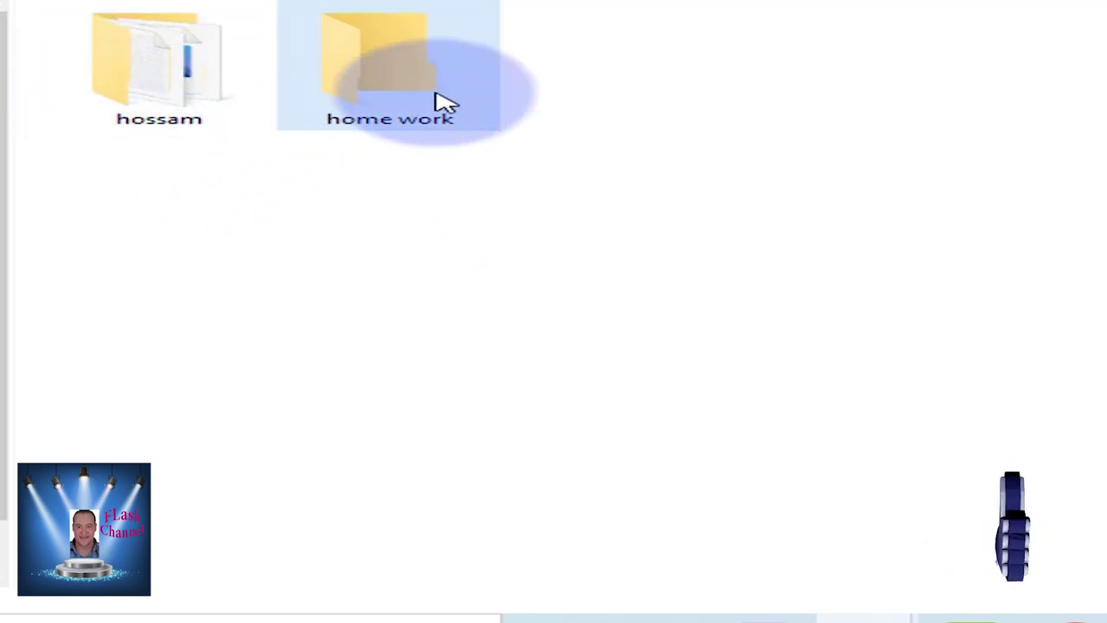
{"action": "double_click", "coordinate": [329, 115]}
{"action": "key", "text": "alt+Left"}
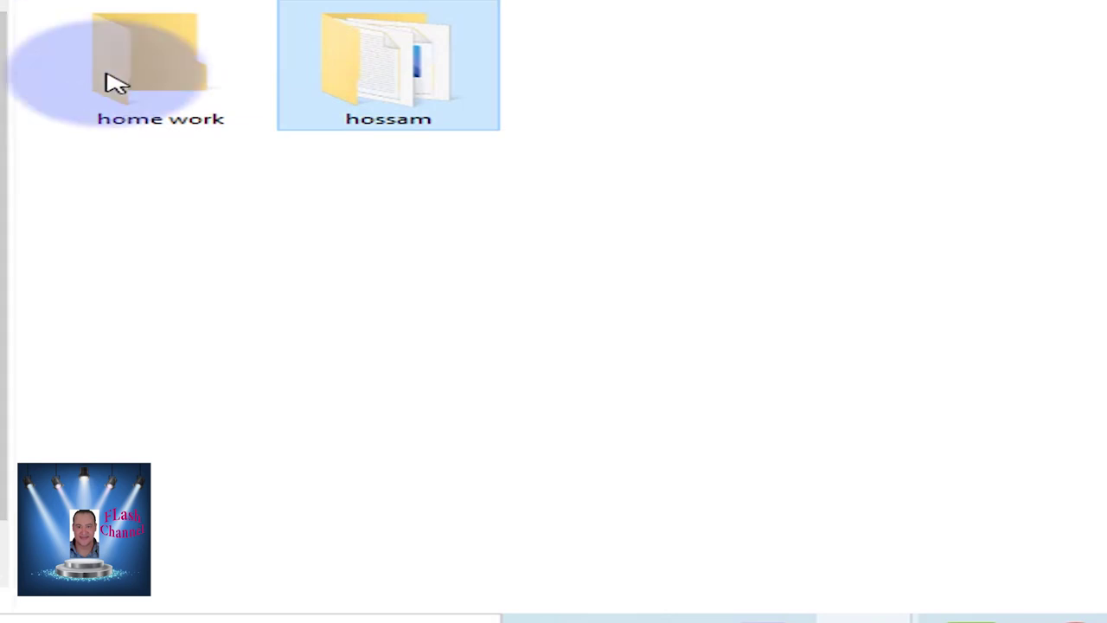
{"action": "double_click", "coordinate": [366, 109]}
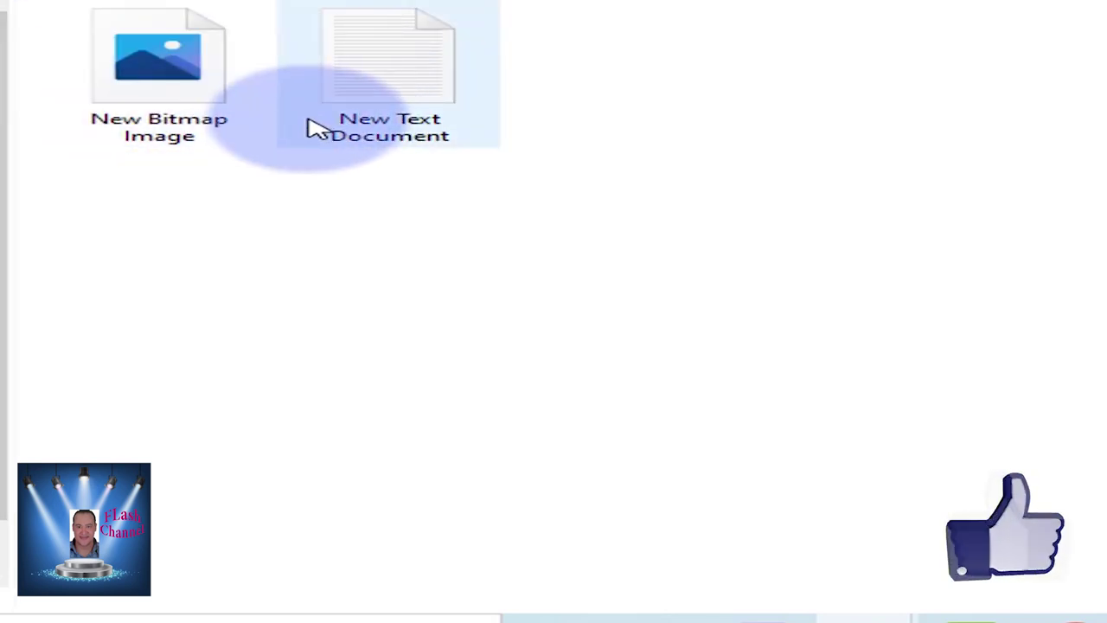